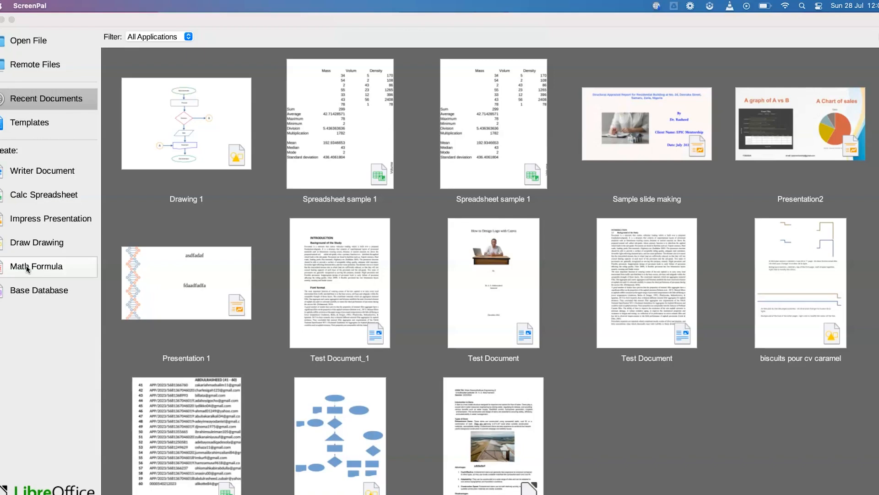
Step: Create a new Math formula document
{"action": "left_click", "coordinate": [27, 269]}
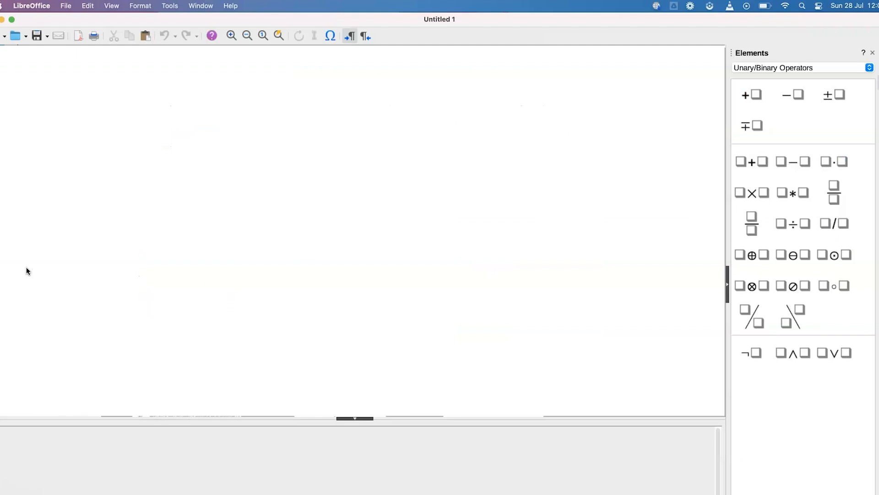
{"action": "left_click", "coordinate": [285, 96]}
Step: Examine the formula elements available in the Operators, Formats, Brackets and Examples categories
{"action": "left_click", "coordinate": [870, 68]}
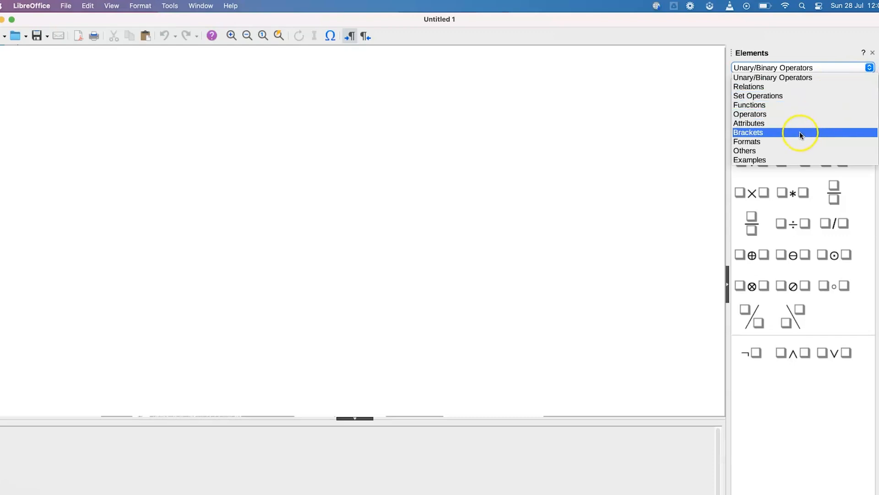
{"action": "left_click", "coordinate": [771, 114]}
{"action": "scroll", "coordinate": [809, 362], "scroll_direction": "down", "scroll_amount": 10}
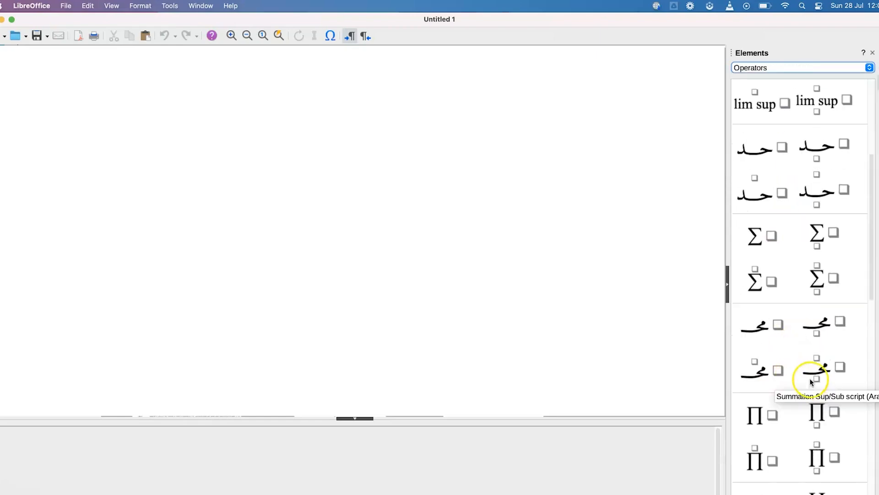
{"action": "scroll", "coordinate": [808, 320], "scroll_direction": "up", "scroll_amount": 5}
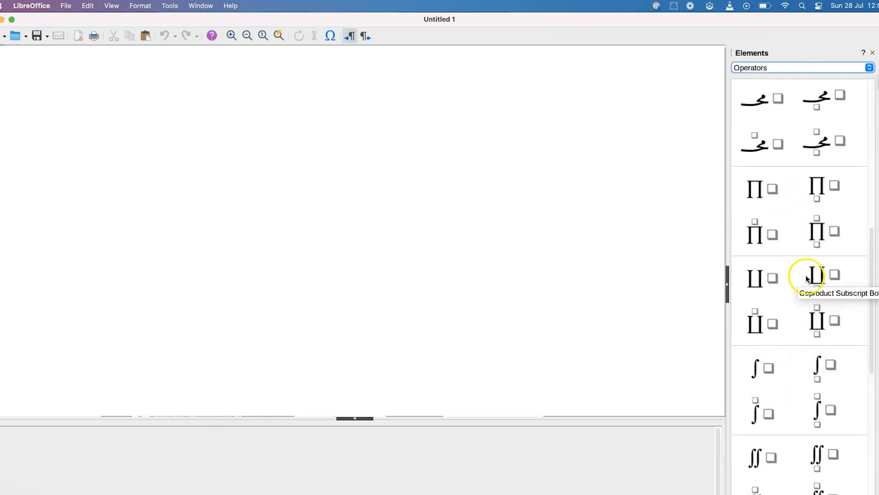
{"action": "left_click", "coordinate": [814, 69]}
{"action": "left_click", "coordinate": [806, 145]}
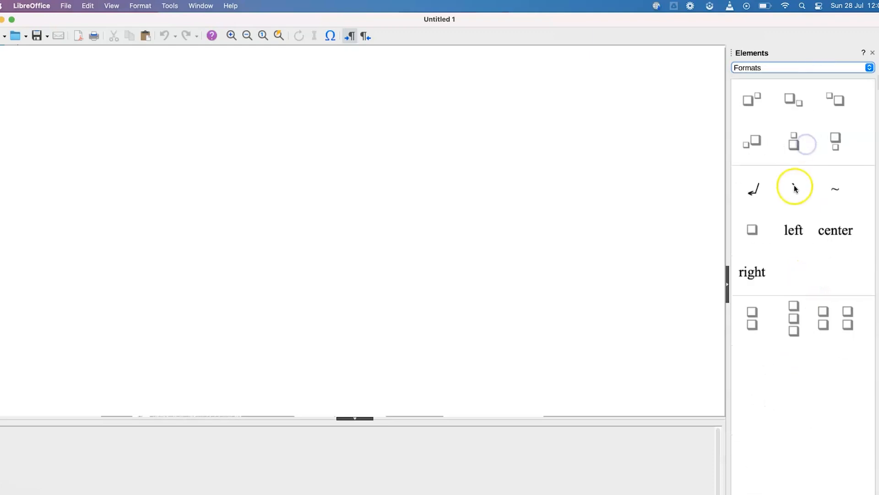
{"action": "left_click", "coordinate": [815, 65]}
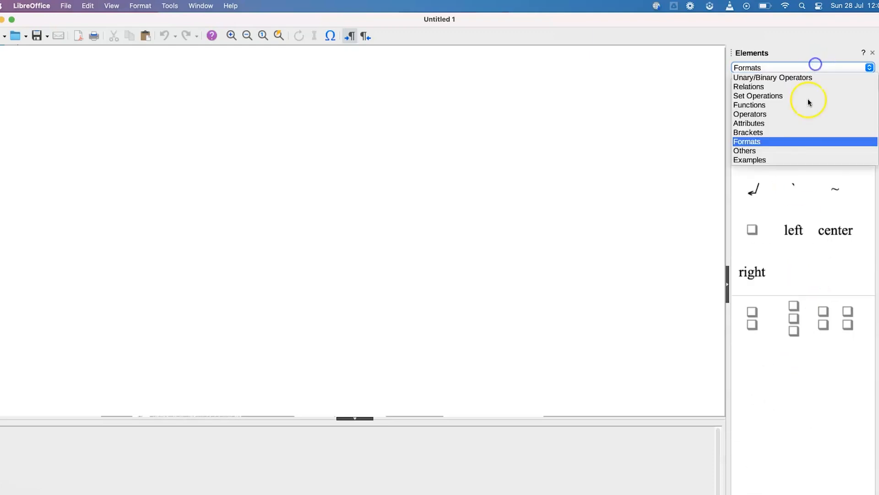
{"action": "left_click", "coordinate": [799, 132]}
{"action": "left_click", "coordinate": [812, 67]}
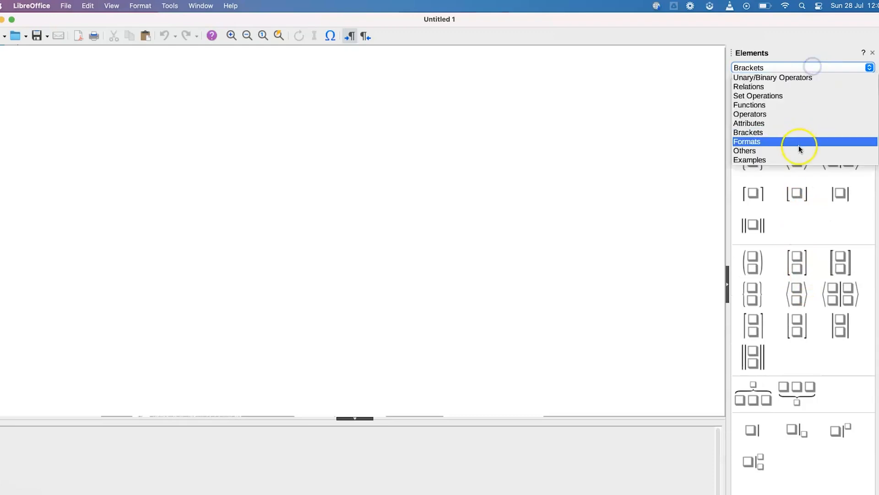
{"action": "left_click", "coordinate": [798, 160]}
{"action": "scroll", "coordinate": [804, 274], "scroll_direction": "down", "scroll_amount": 5}
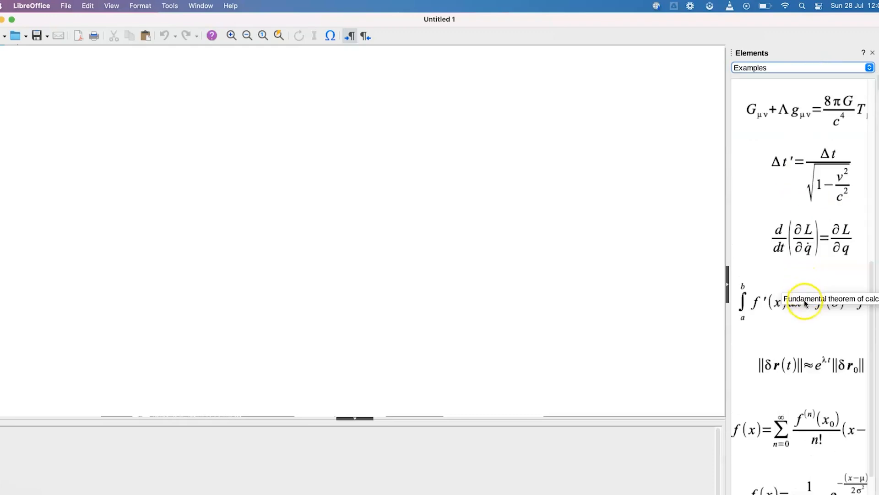
{"action": "scroll", "coordinate": [804, 301], "scroll_direction": "down", "scroll_amount": 2}
{"action": "scroll", "coordinate": [804, 298], "scroll_direction": "up", "scroll_amount": 8}
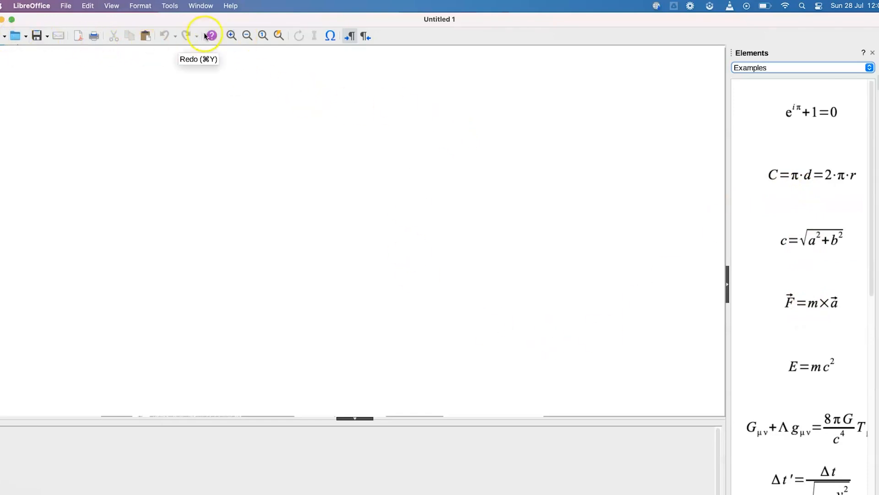
{"action": "left_click", "coordinate": [4, 35]}
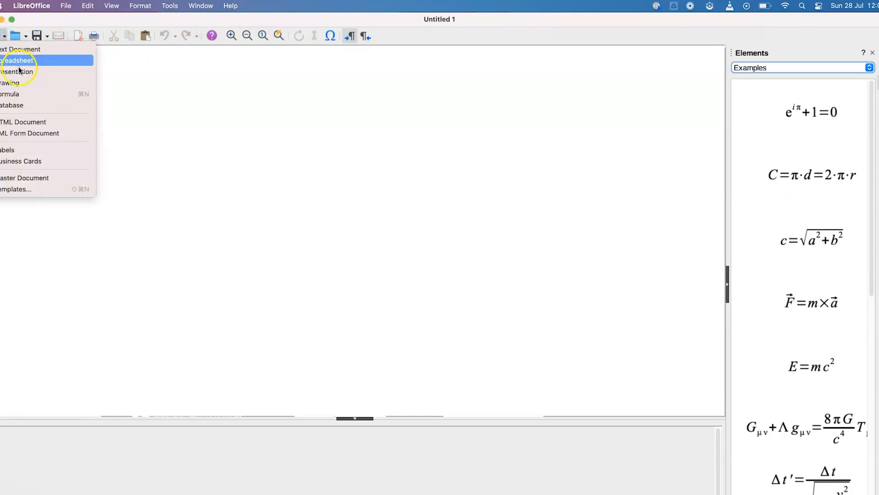
{"action": "left_click", "coordinate": [143, 97]}
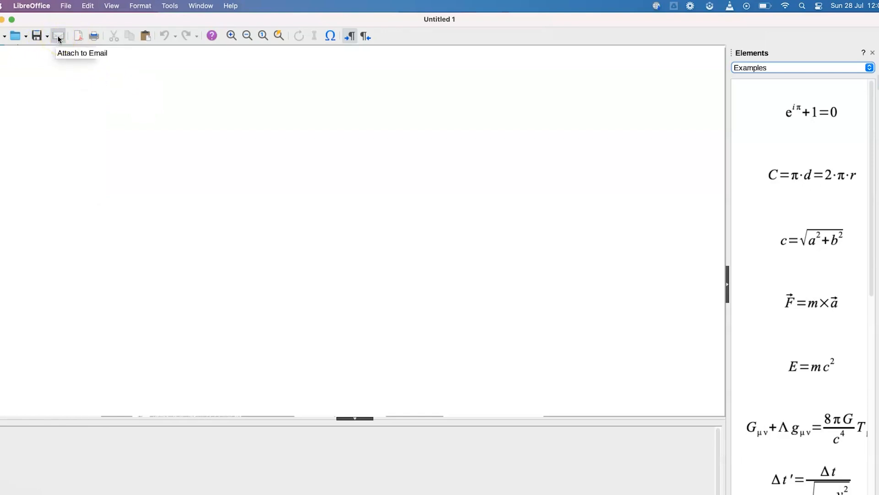
{"action": "left_click", "coordinate": [78, 34]}
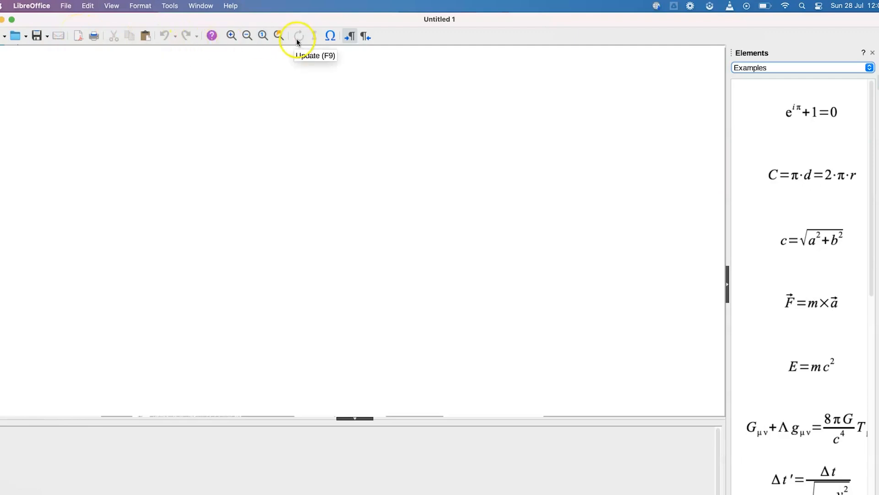
Step: Look through the Greek and Special symbol sets in the symbol catalog and close it
{"action": "left_click", "coordinate": [331, 36]}
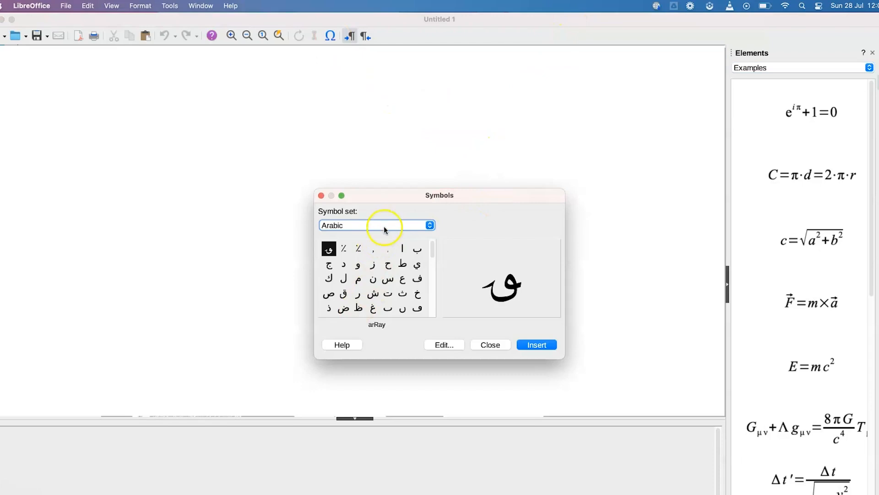
{"action": "left_click", "coordinate": [395, 226]}
{"action": "left_click", "coordinate": [384, 243]}
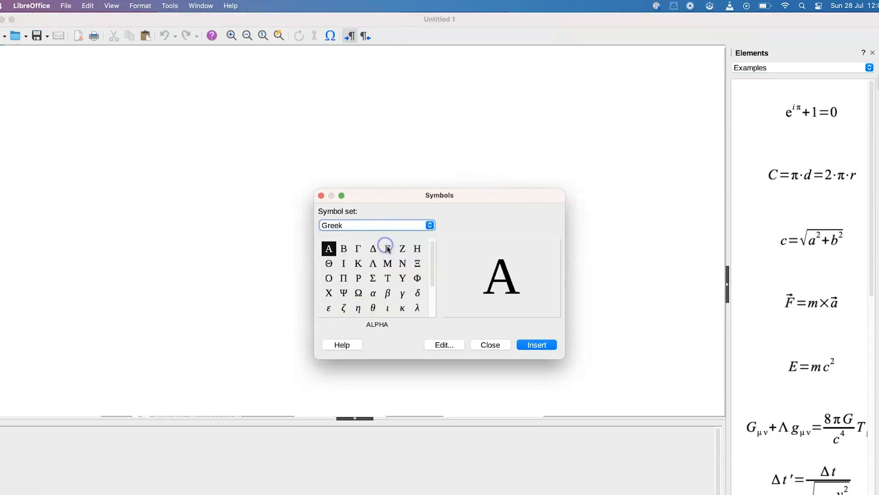
{"action": "scroll", "coordinate": [401, 284], "scroll_direction": "down", "scroll_amount": 2}
{"action": "left_click", "coordinate": [399, 226]}
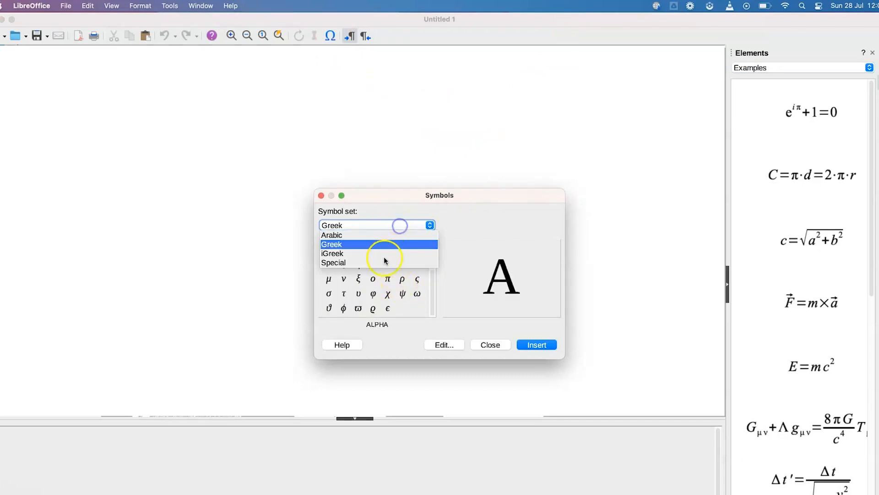
{"action": "left_click", "coordinate": [383, 259]}
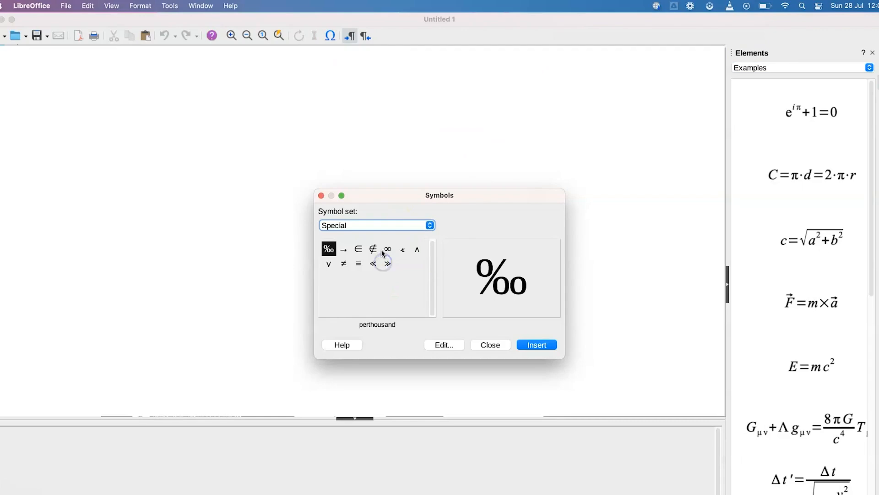
{"action": "left_click", "coordinate": [394, 227]}
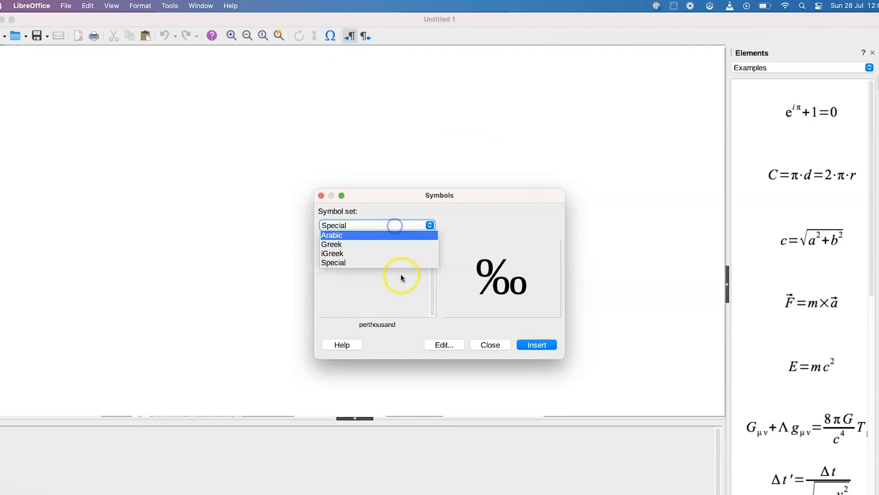
{"action": "left_click", "coordinate": [487, 349]}
{"action": "left_click", "coordinate": [487, 349]}
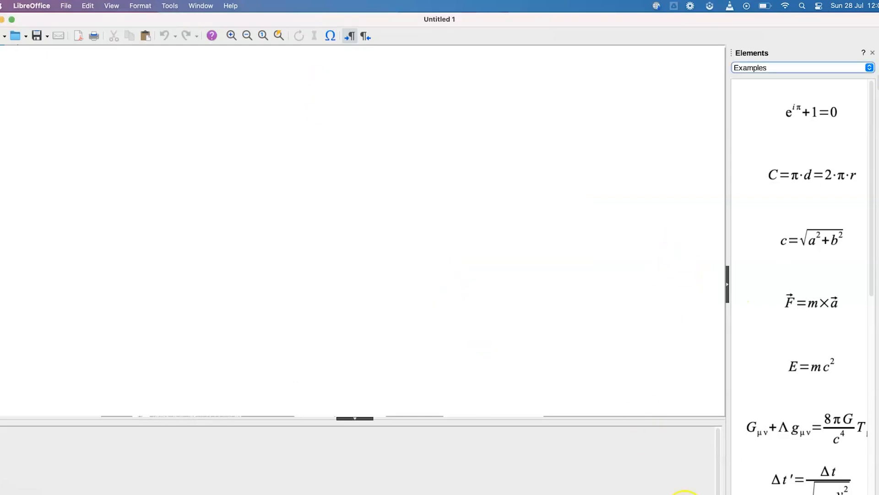
Step: Switch to Word and examine the quadratic formula and the logarithmic equation in Document1, copying the quadratic formula picture
{"action": "key", "text": "super+Tab"}
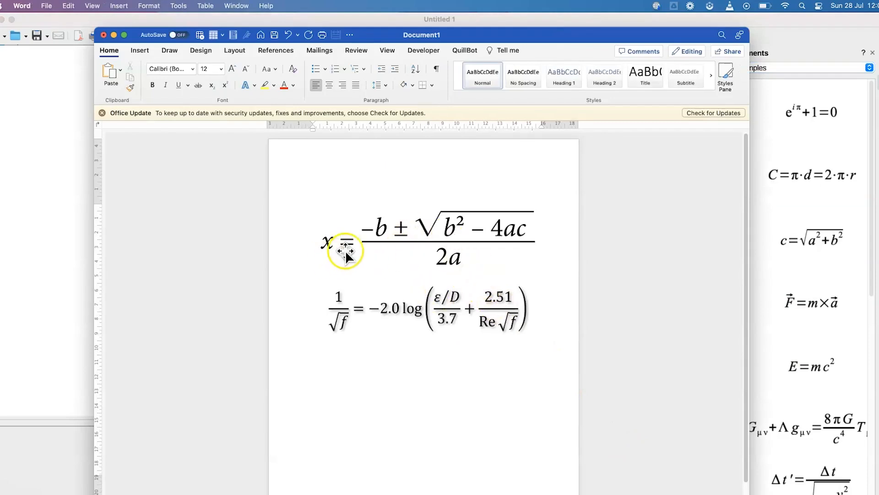
{"action": "left_click", "coordinate": [449, 229]}
{"action": "left_click", "coordinate": [442, 316]}
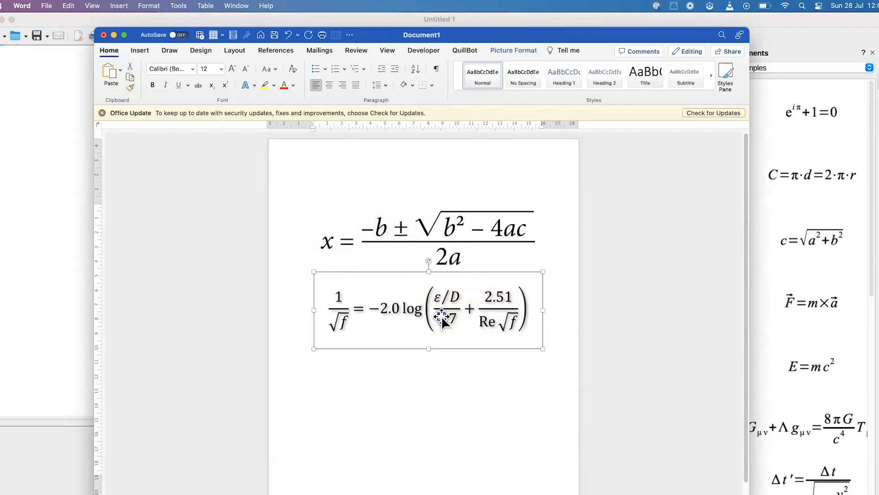
{"action": "left_click", "coordinate": [441, 233]}
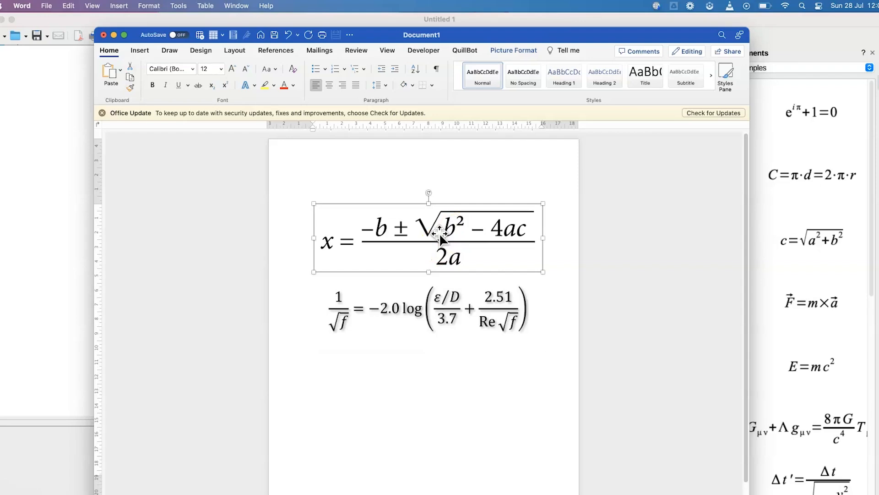
{"action": "right_click", "coordinate": [441, 236]}
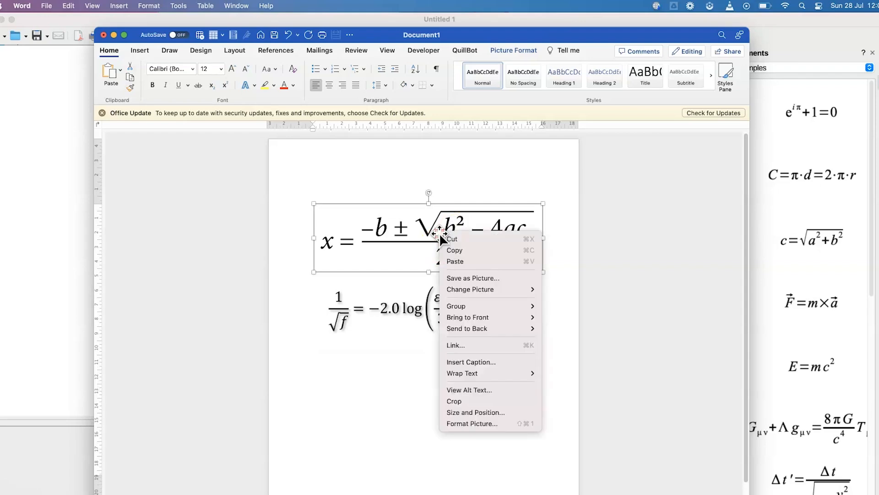
{"action": "left_click", "coordinate": [478, 251]}
{"action": "left_click", "coordinate": [434, 389]}
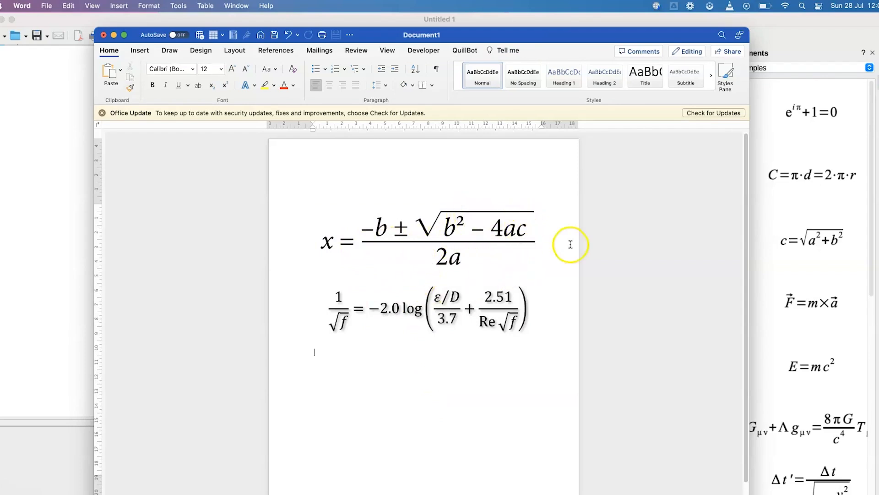
Step: Return to LibreOffice Math, display the Unary/Binary Operators elements and begin the formula with "x="
{"action": "left_click", "coordinate": [69, 222]}
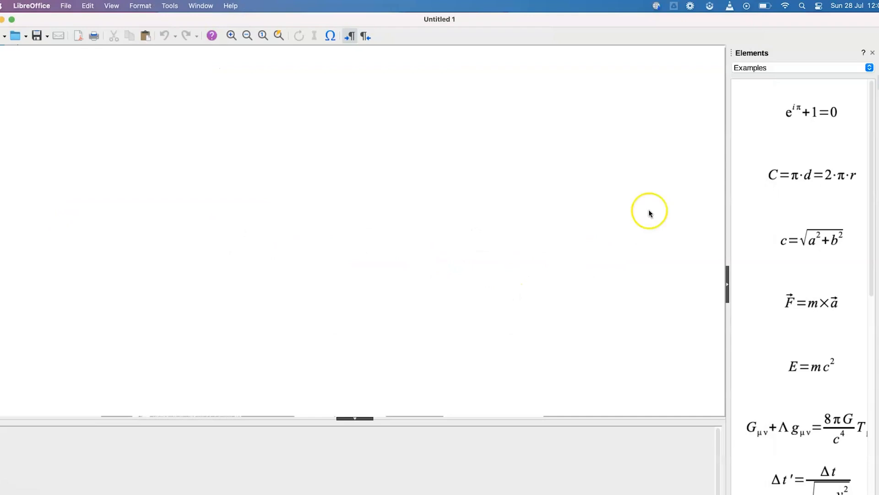
{"action": "left_click", "coordinate": [762, 72]}
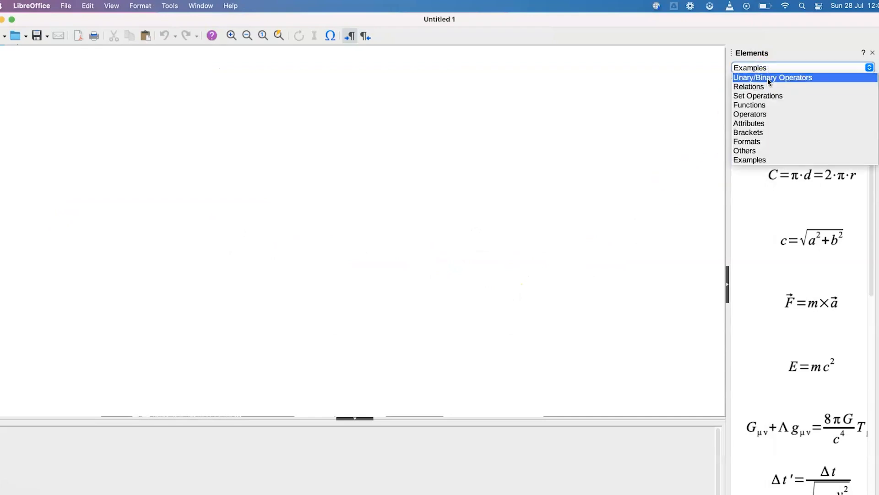
{"action": "left_click", "coordinate": [767, 78]}
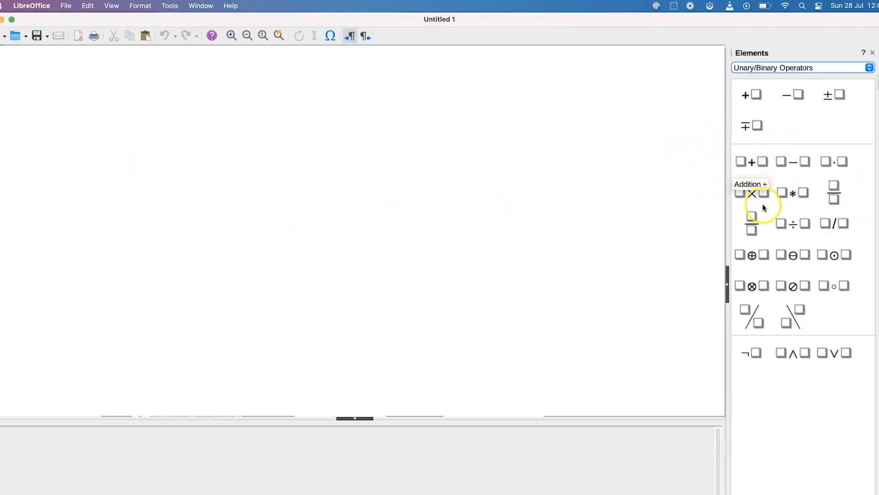
{"action": "left_click", "coordinate": [229, 224]}
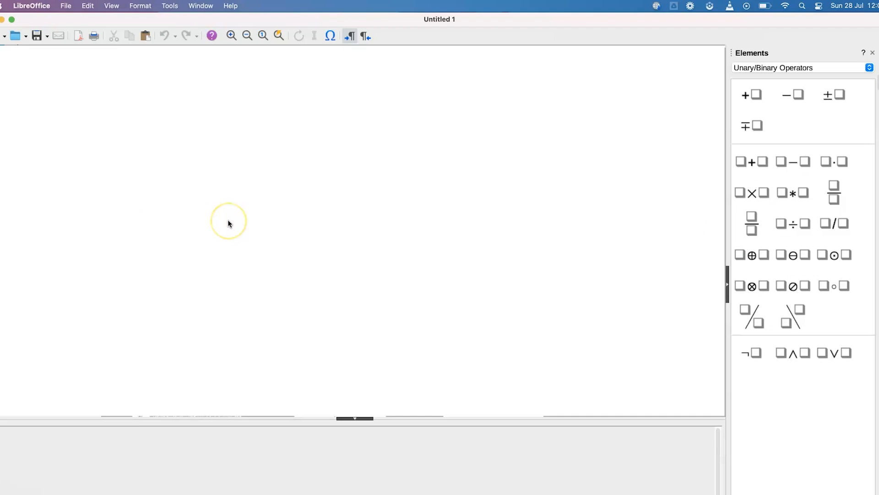
{"action": "type", "text": "x="}
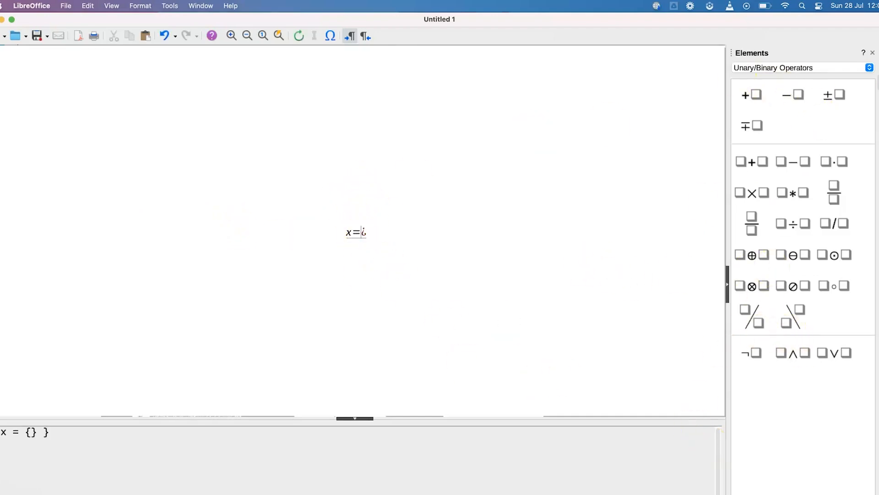
Step: Check the quadratic formula in Word, return to LibreOffice Math and insert an empty fraction after "x="
{"action": "key", "text": "super+Tab"}
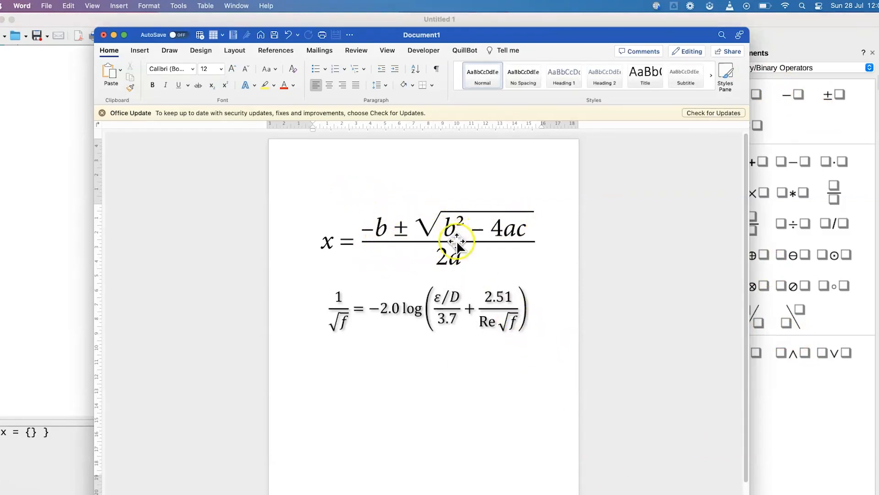
{"action": "left_click", "coordinate": [825, 369]}
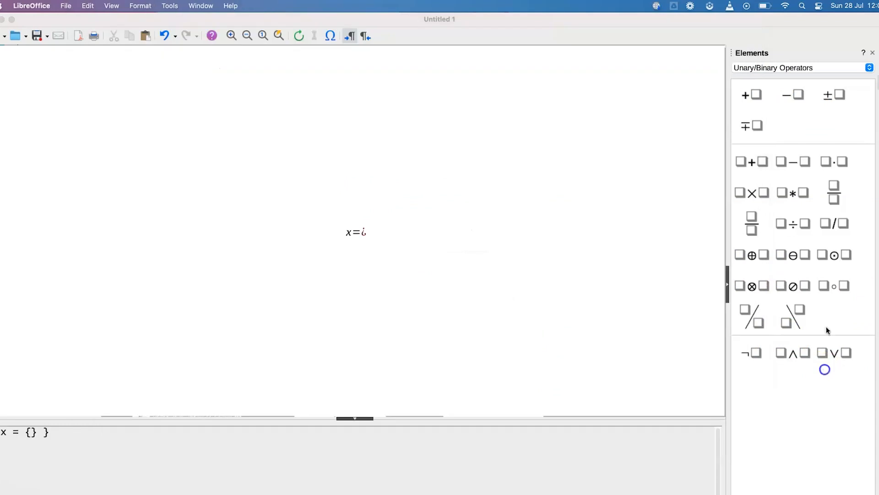
{"action": "left_click", "coordinate": [834, 194]}
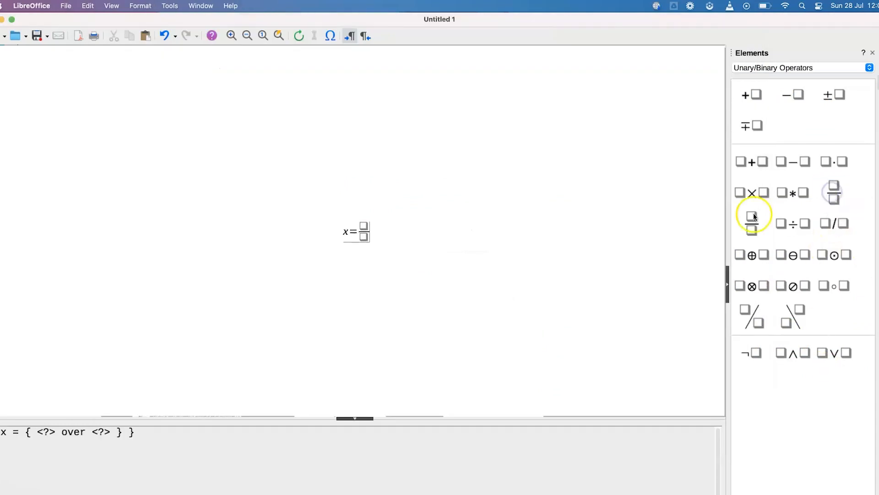
Step: Enter -b in the fraction's numerator and append a plus-minus sign with an empty placeholder
{"action": "left_click", "coordinate": [366, 228]}
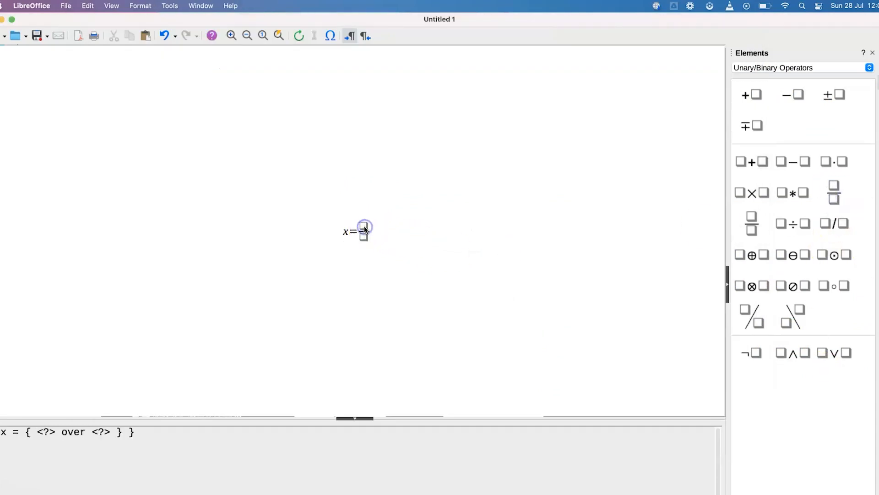
{"action": "type", "text": "-b"}
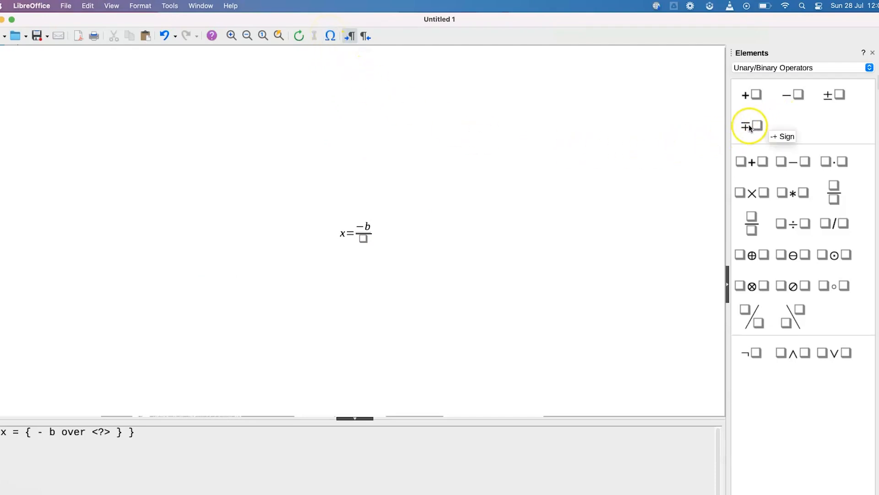
{"action": "left_click", "coordinate": [834, 94]}
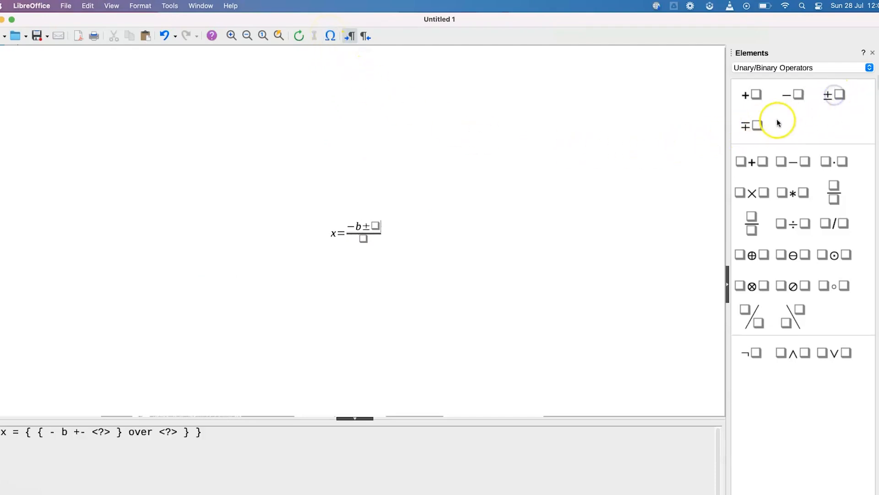
Step: Insert a square root from the Functions elements into the placeholder after the plus-minus sign
{"action": "left_click", "coordinate": [375, 226]}
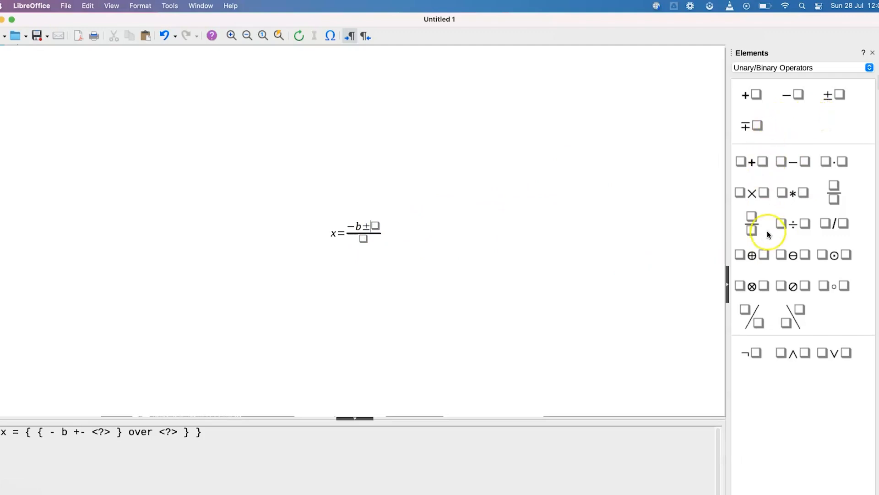
{"action": "left_click", "coordinate": [804, 68]}
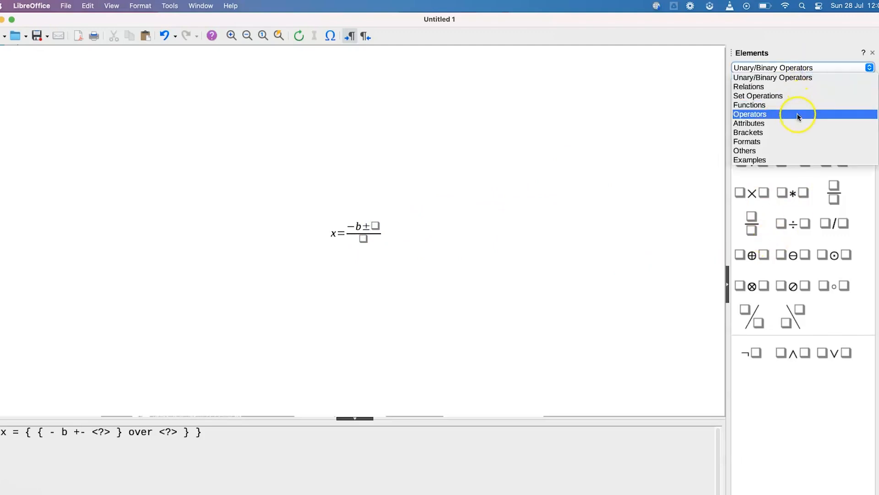
{"action": "left_click", "coordinate": [778, 105]}
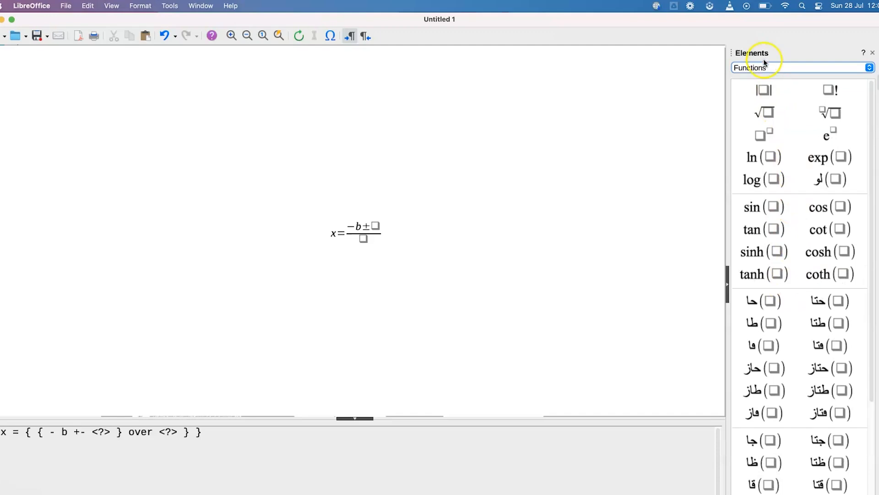
{"action": "left_click", "coordinate": [766, 113]}
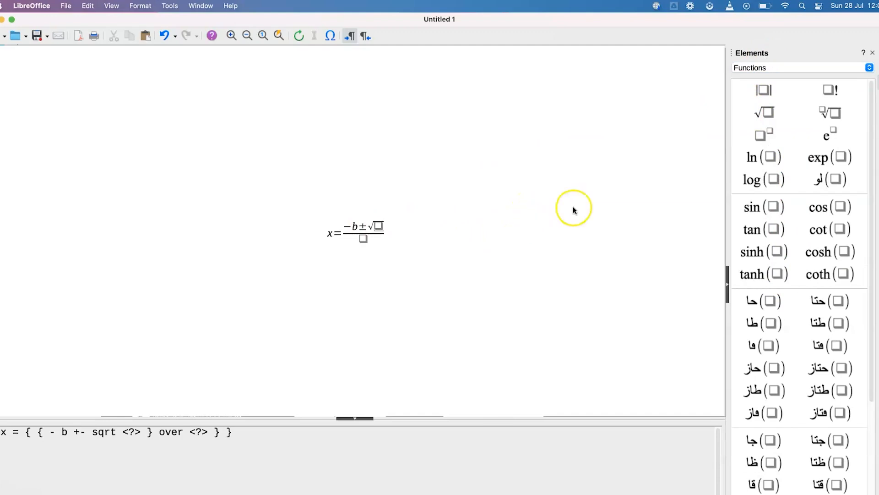
Step: Fill the square root with b squared minus 4ac, using a power element, and enter 2a as the denominator
{"action": "left_click", "coordinate": [762, 136]}
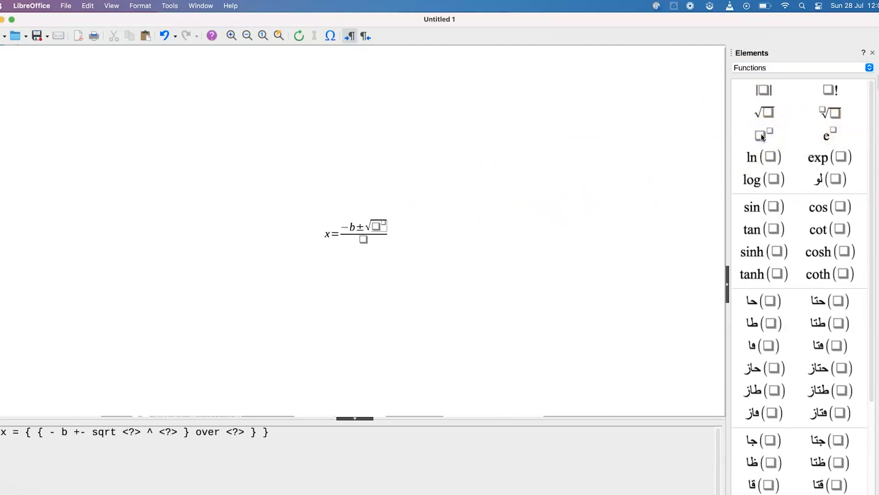
{"action": "type", "text": "b"}
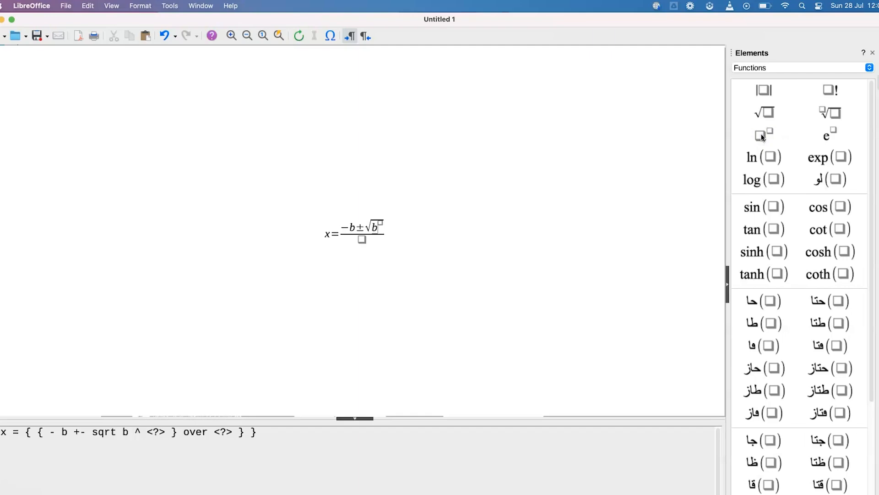
{"action": "type", "text": "2"}
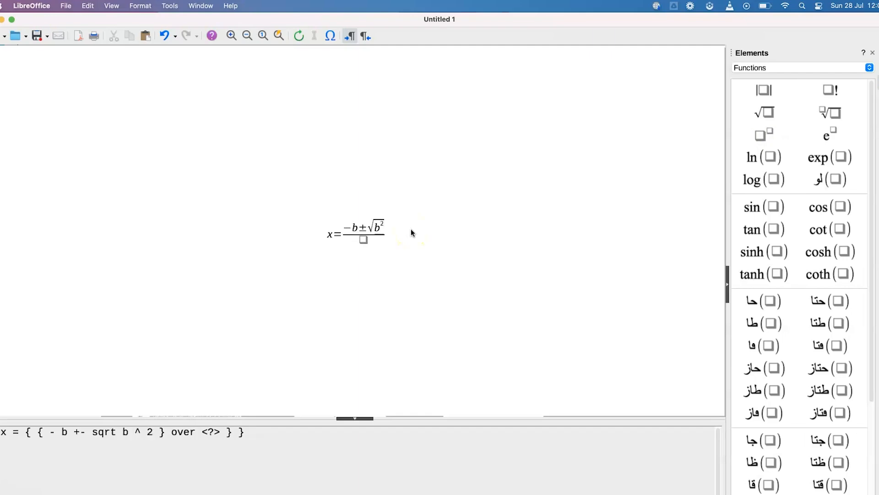
{"action": "type", "text": "-"}
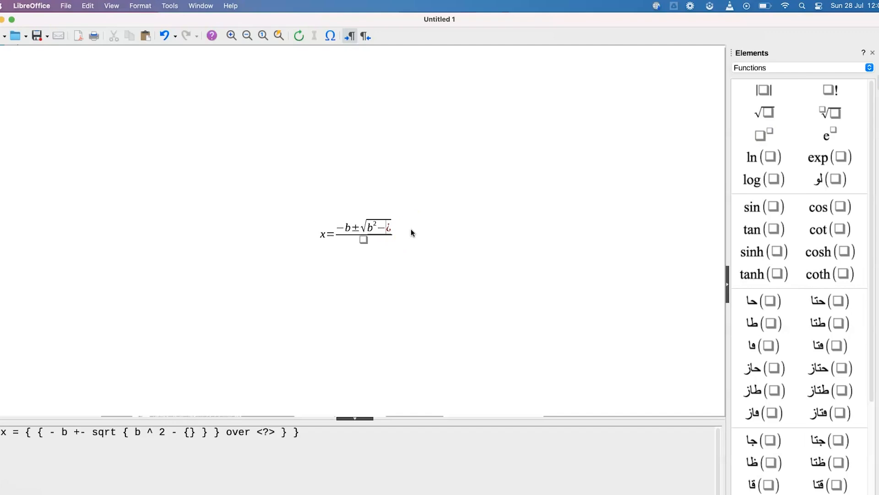
{"action": "type", "text": "4ac"}
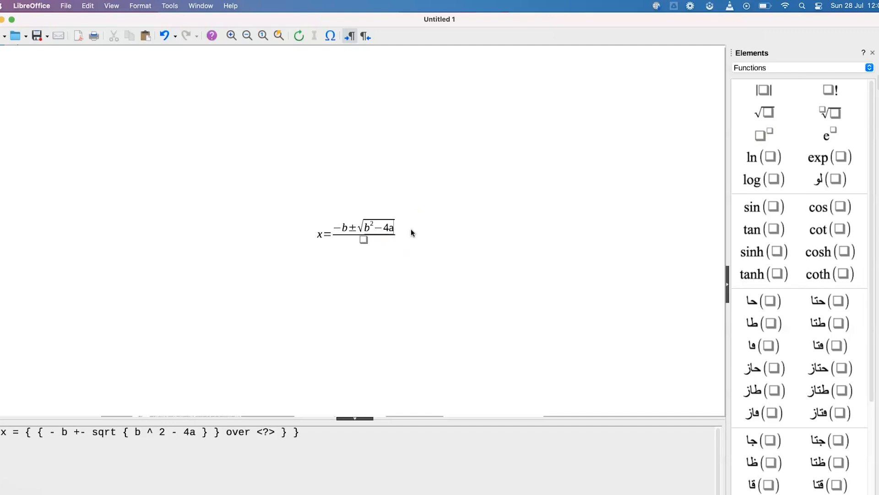
{"action": "type", "text": "2a"}
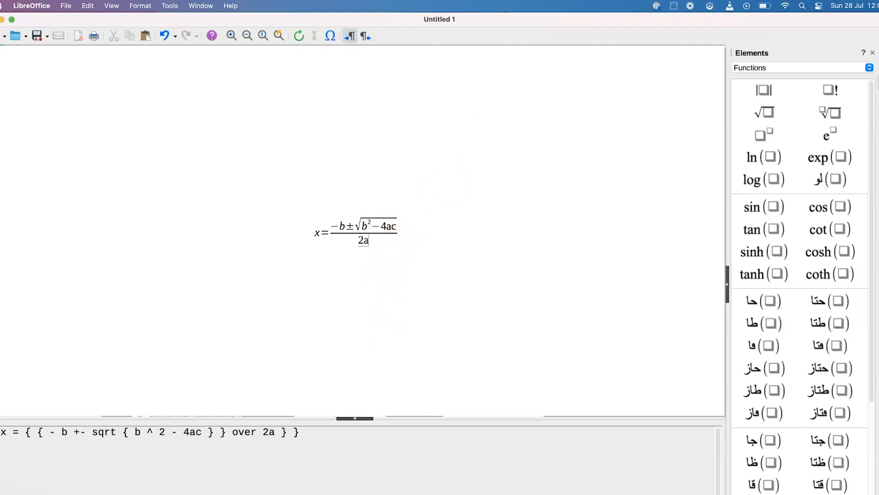
Step: Compare the formula with the quadratic formula in Word's Document1, moving the Word window below it, and return to LibreOffice Math
{"action": "left_click", "coordinate": [509, 493]}
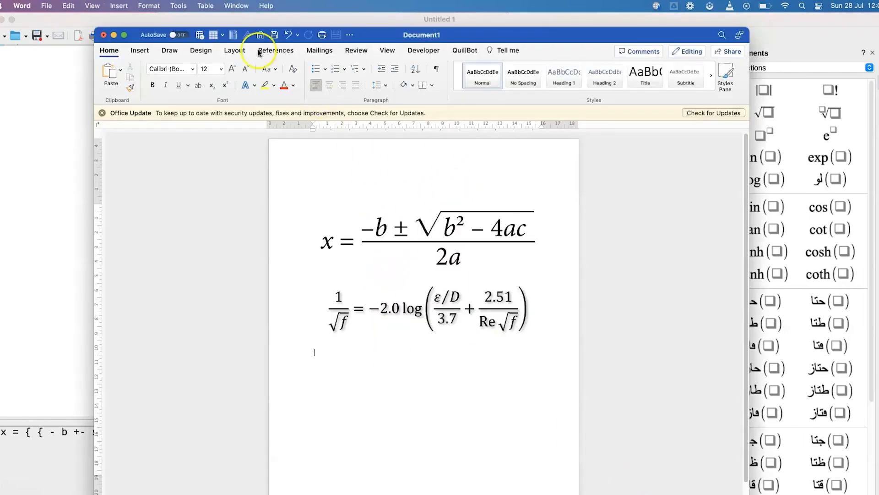
{"action": "left_click", "coordinate": [113, 37]}
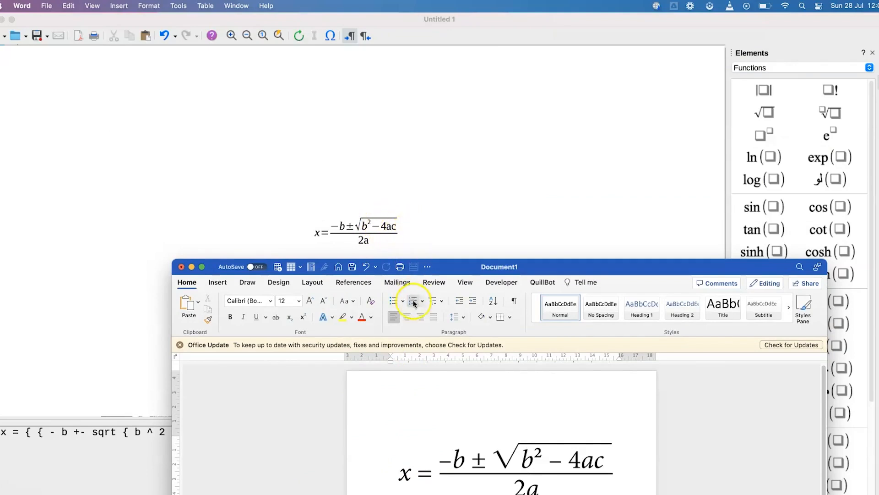
{"action": "left_click", "coordinate": [430, 225]}
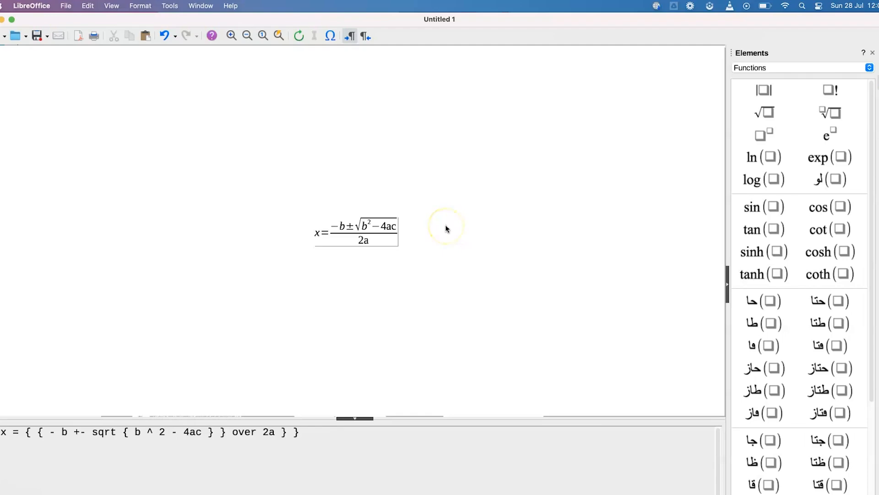
Step: Add five new lines below the quadratic formula
{"action": "key", "text": "Return"}
{"action": "key", "text": "Return"}
{"action": "key", "text": "Return"}
{"action": "key", "text": "Return"}
{"action": "key", "text": "Return"}
Step: Check the logarithmic equation in Word, return to LibreOffice Math and insert an empty Unary/Binary Operators fraction on the last new line
{"action": "key", "text": "super+Tab"}
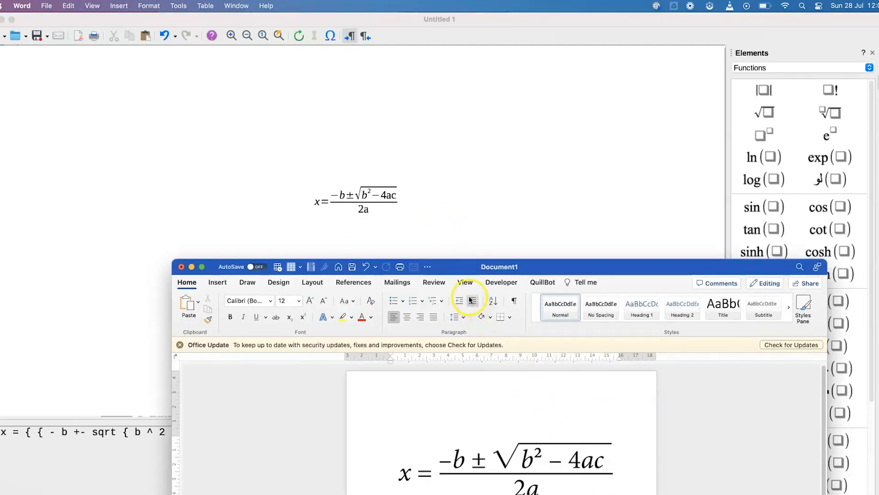
{"action": "scroll", "coordinate": [523, 415], "scroll_direction": "down", "scroll_amount": 2}
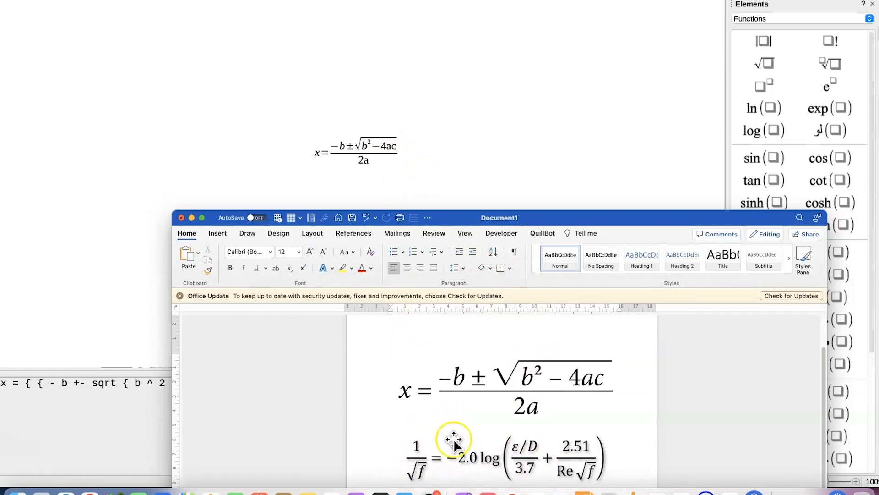
{"action": "left_click", "coordinate": [355, 222]}
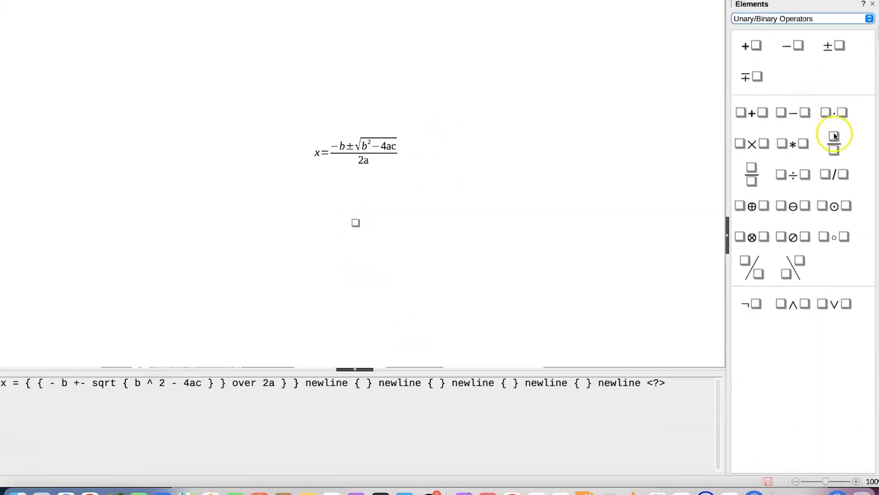
{"action": "left_click", "coordinate": [836, 141]}
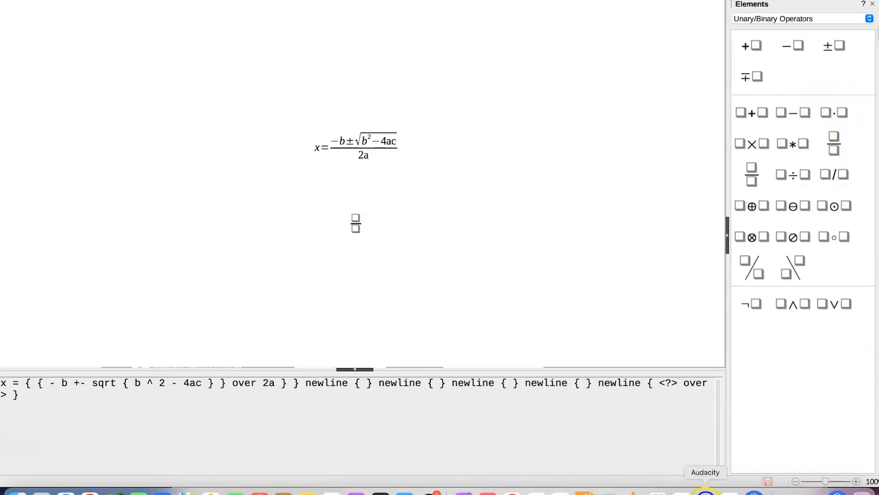
Step: Check the second equation's first fraction in Word and enter 1 as the numerator of the new fraction in LibreOffice Math
{"action": "left_click", "coordinate": [681, 489]}
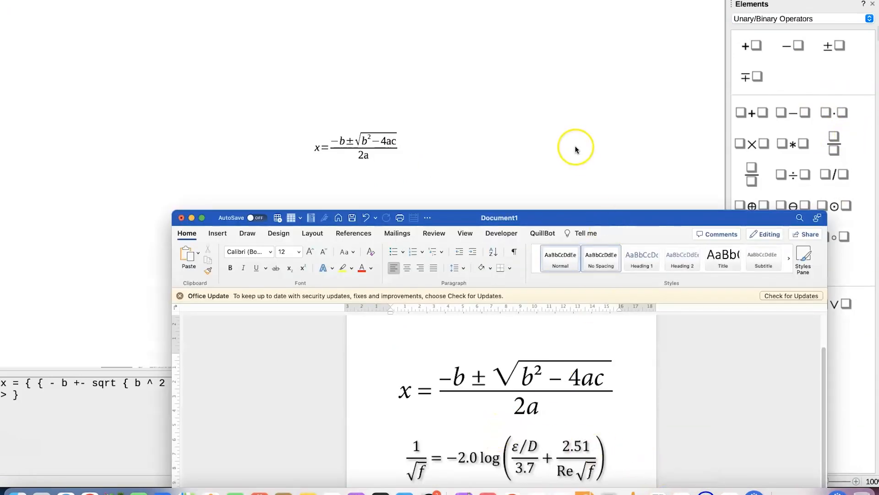
{"action": "left_click", "coordinate": [575, 147]}
{"action": "left_click", "coordinate": [356, 217]}
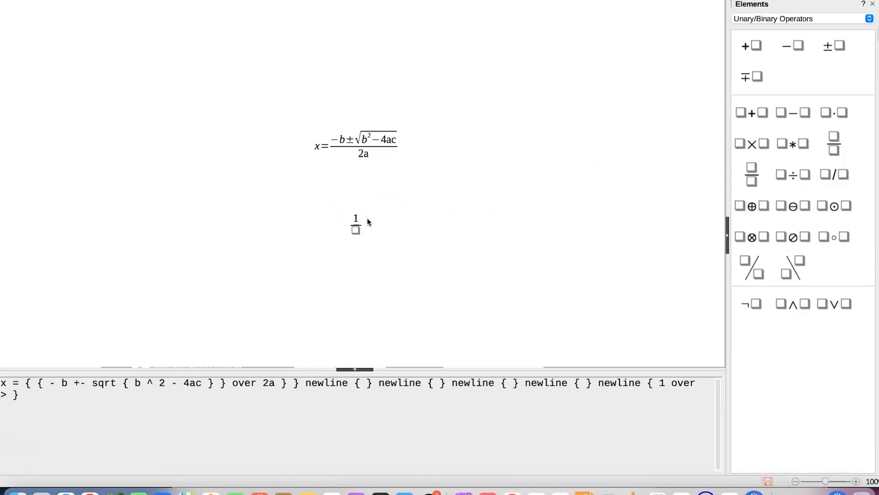
Step: Insert a square root of f from the Functions elements as the denominator and add an equals sign after the fraction
{"action": "left_click", "coordinate": [759, 18]}
{"action": "left_click", "coordinate": [764, 59]}
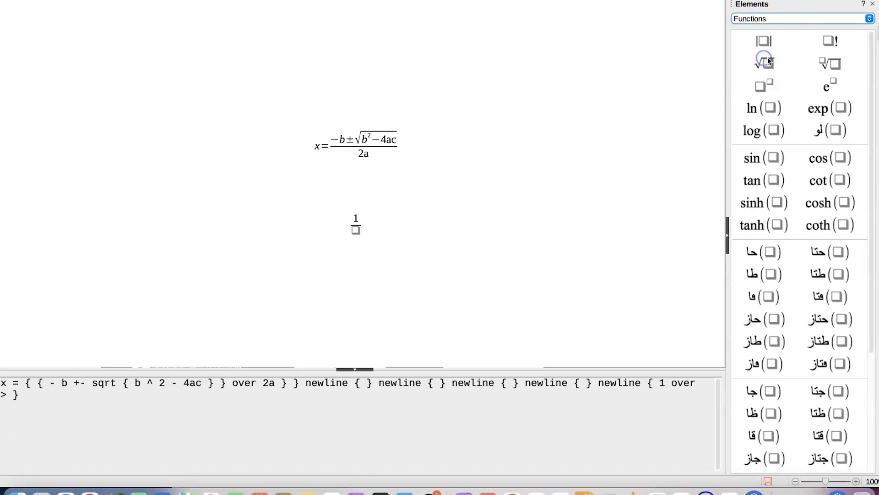
{"action": "left_click", "coordinate": [771, 66]}
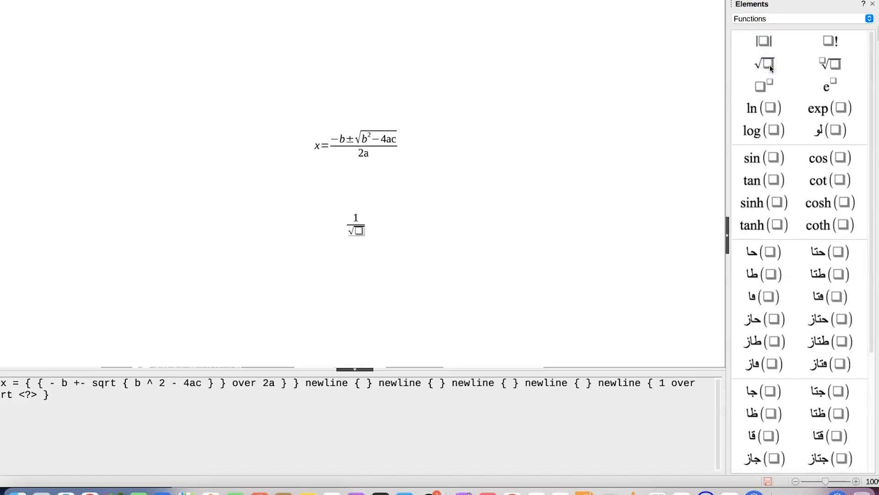
{"action": "type", "text": "f } "}
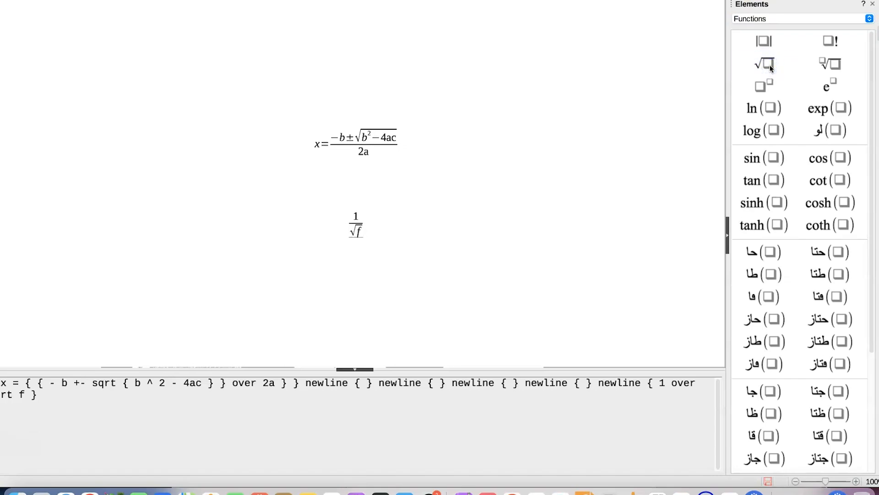
{"action": "type", "text": "= {} }"}
Step: Check the right side of the logarithmic equation in Word and continue it in LibreOffice Math with -2.0 and an empty log function
{"action": "key", "text": "super+Tab"}
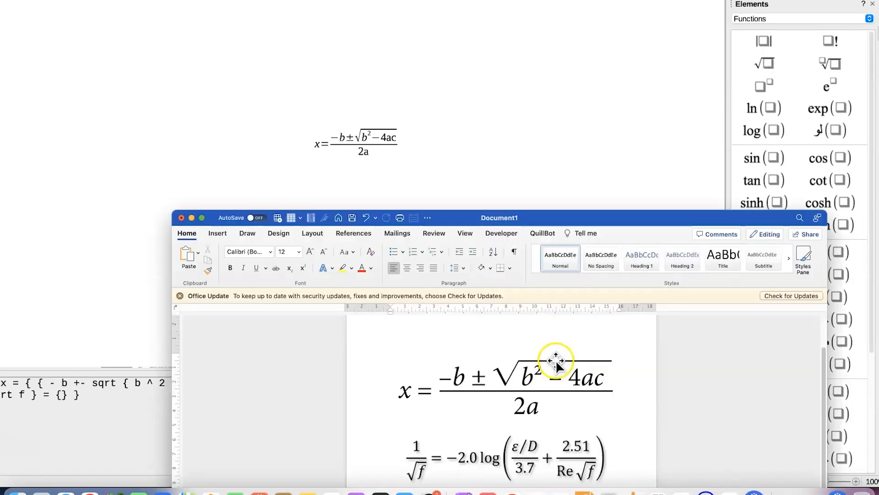
{"action": "left_click_drag", "start_coordinate": [572, 225], "coordinate": [574, 203]}
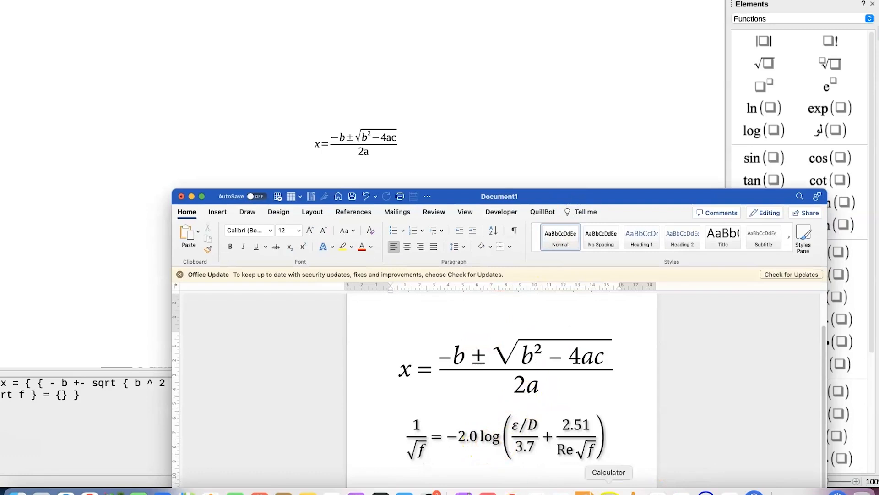
{"action": "left_click", "coordinate": [431, 139]}
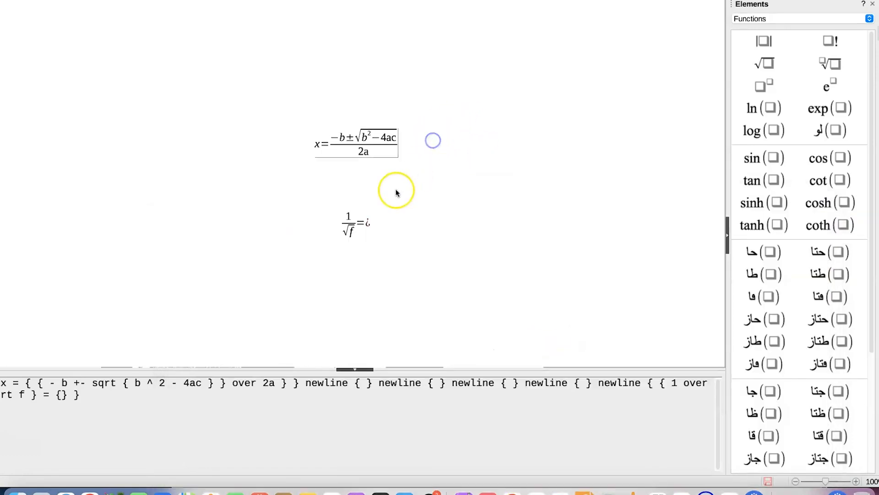
{"action": "left_click", "coordinate": [385, 222]}
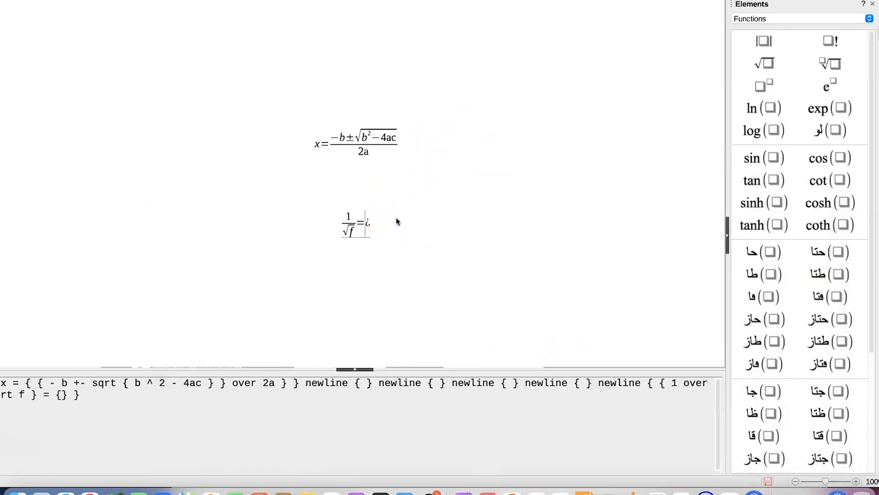
{"action": "type", "text": "- 2.0"}
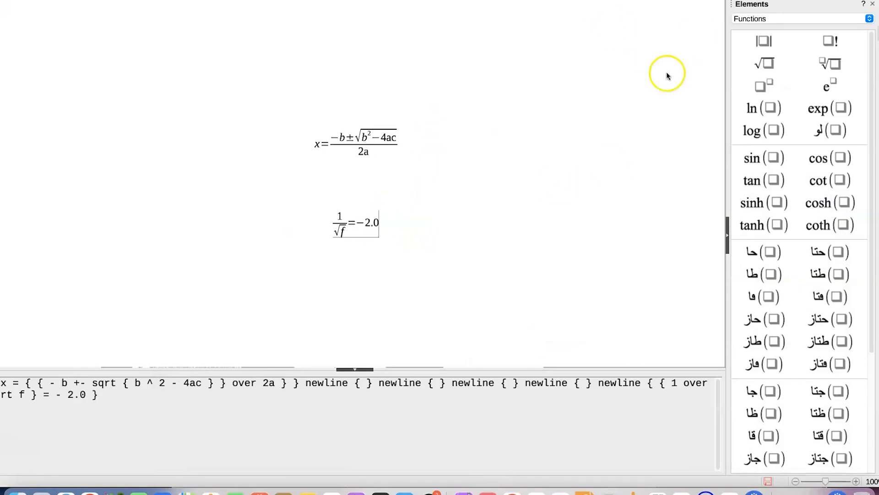
{"action": "left_click", "coordinate": [760, 132]}
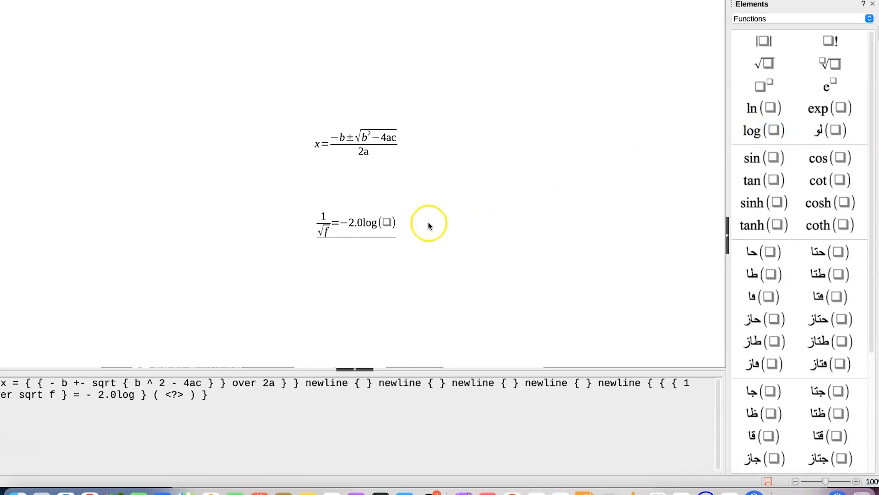
{"action": "left_click", "coordinate": [387, 223]}
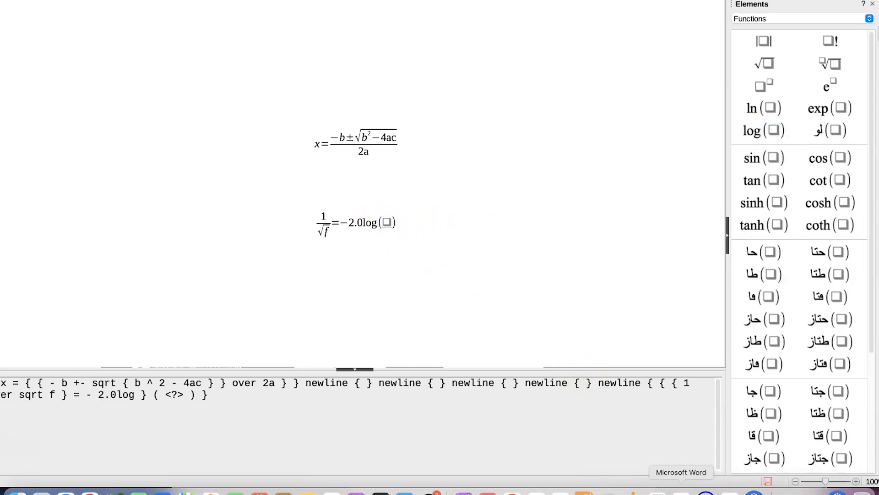
Step: Check the log argument in Word, return to LibreOffice Math and insert an empty Unary/Binary Operators fraction inside the log parentheses
{"action": "left_click", "coordinate": [691, 491]}
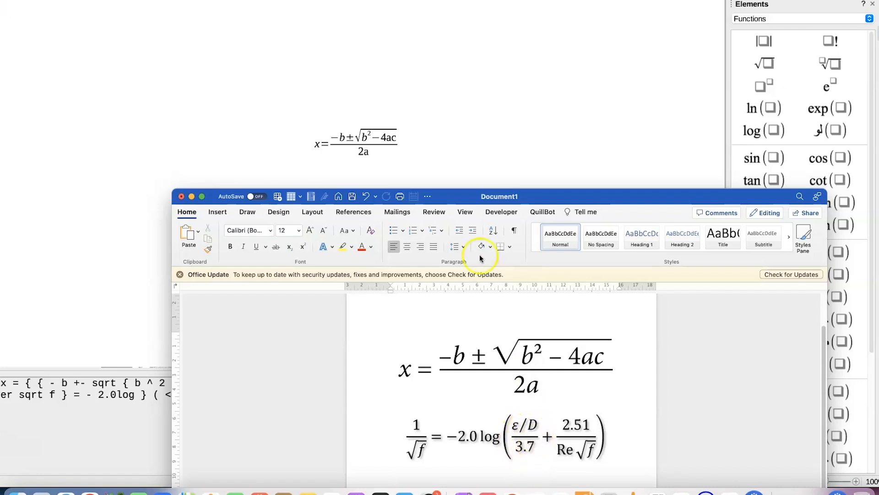
{"action": "left_click", "coordinate": [452, 174]}
{"action": "left_click", "coordinate": [388, 222]}
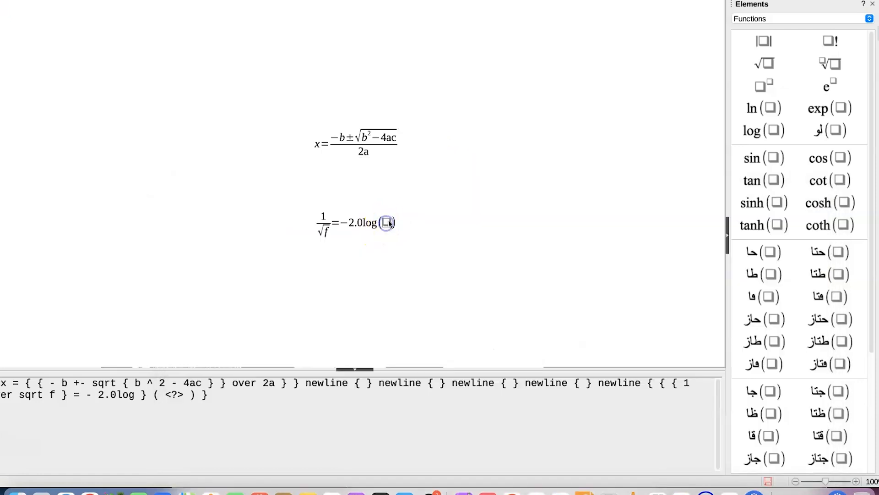
{"action": "left_click", "coordinate": [786, 19]}
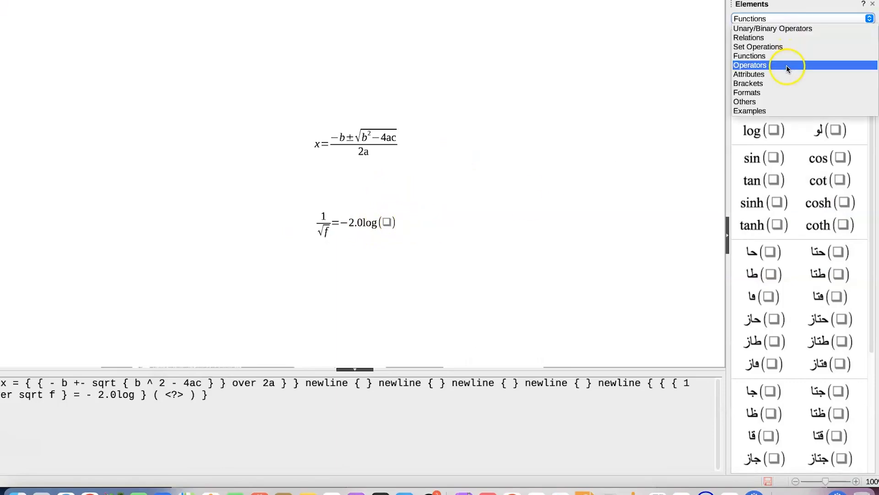
{"action": "left_click", "coordinate": [787, 64]}
{"action": "left_click", "coordinate": [834, 143]}
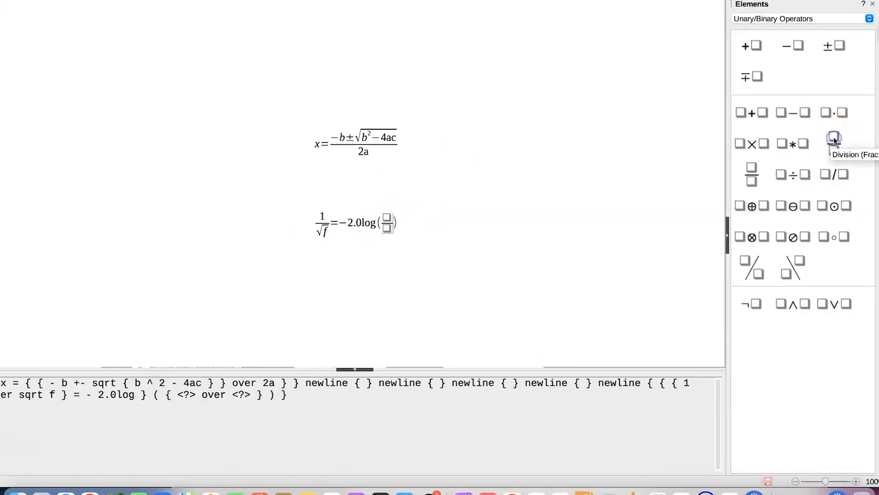
Step: Check the first inner fraction in Word and insert an empty slash division as the numerator of the log fraction in LibreOffice Math
{"action": "left_click", "coordinate": [387, 217]}
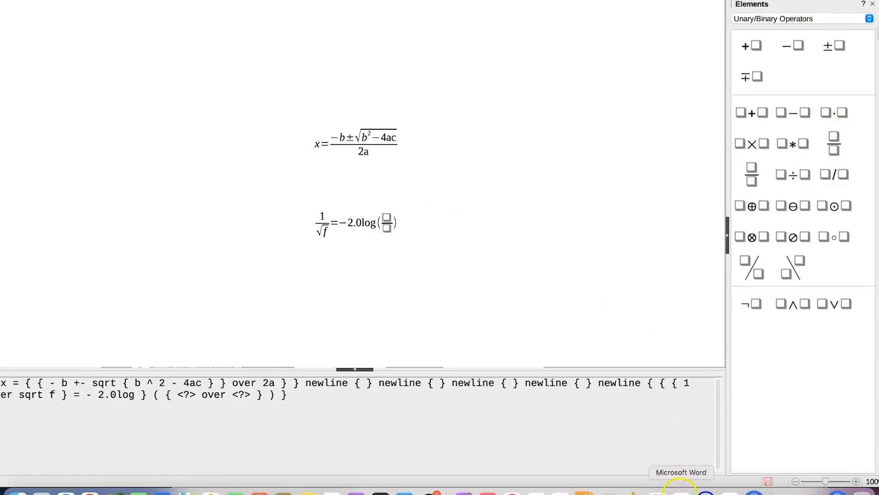
{"action": "left_click", "coordinate": [681, 491]}
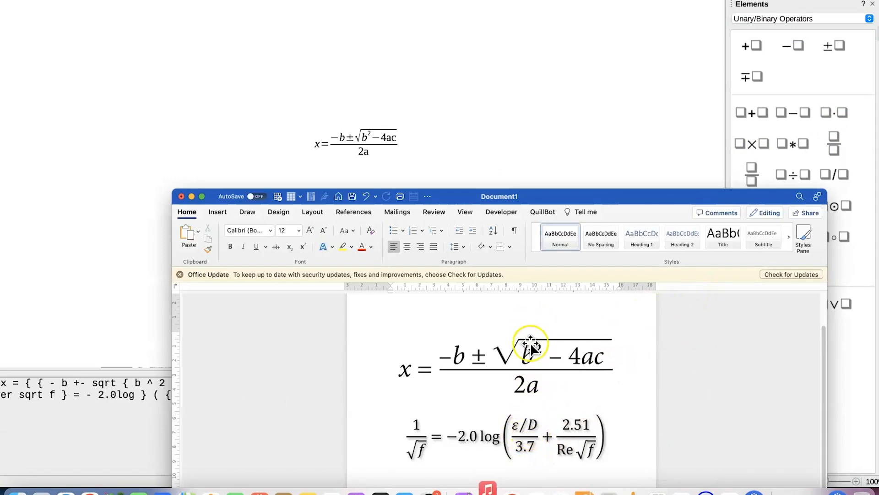
{"action": "left_click", "coordinate": [452, 159]}
{"action": "left_click", "coordinate": [386, 213]}
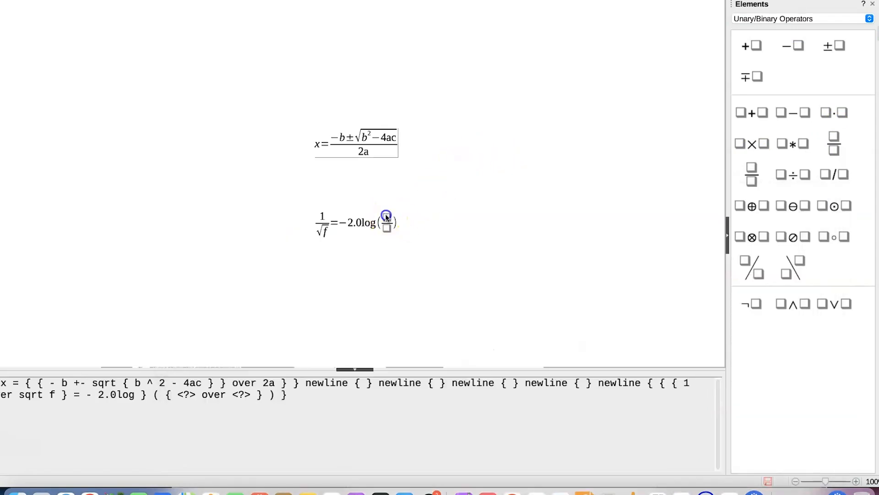
{"action": "left_click", "coordinate": [832, 175]}
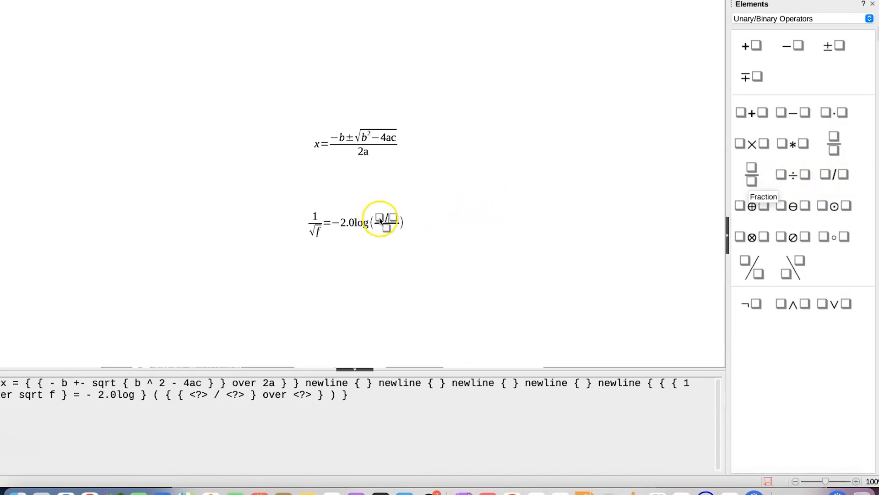
Step: Insert the Greek varepsilon symbol before the slash in the log fraction's numerator
{"action": "left_click", "coordinate": [418, 184]}
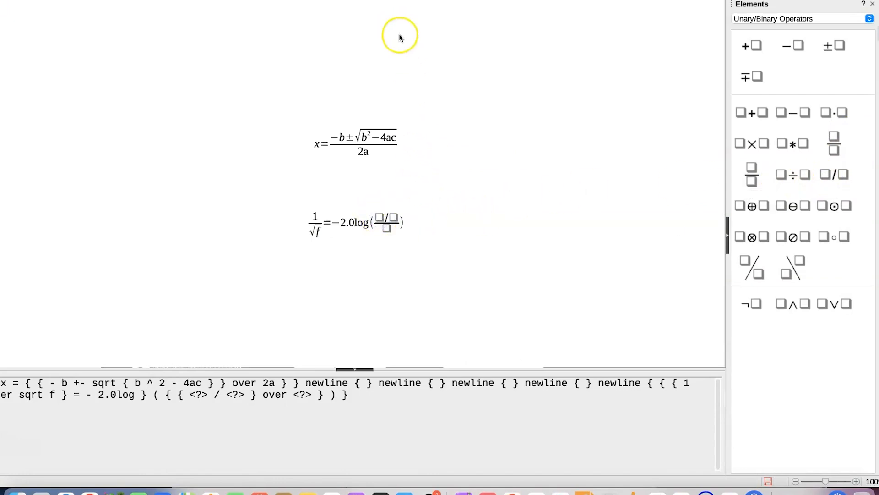
{"action": "left_click", "coordinate": [325, 40]}
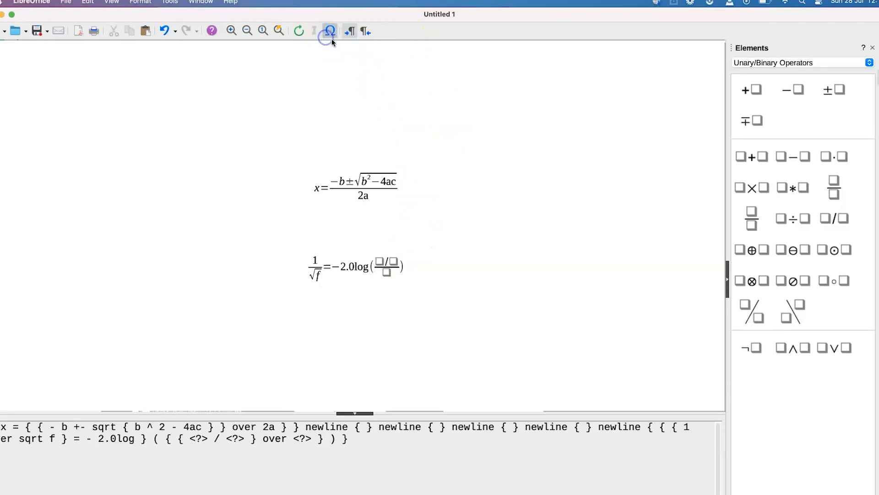
{"action": "left_click", "coordinate": [385, 220]}
{"action": "left_click", "coordinate": [386, 238]}
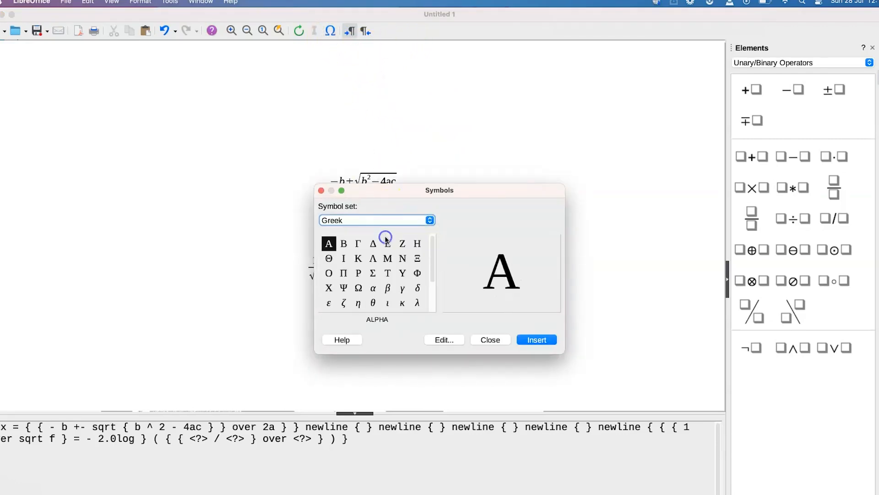
{"action": "left_click", "coordinate": [329, 303]}
{"action": "left_click", "coordinate": [531, 340]}
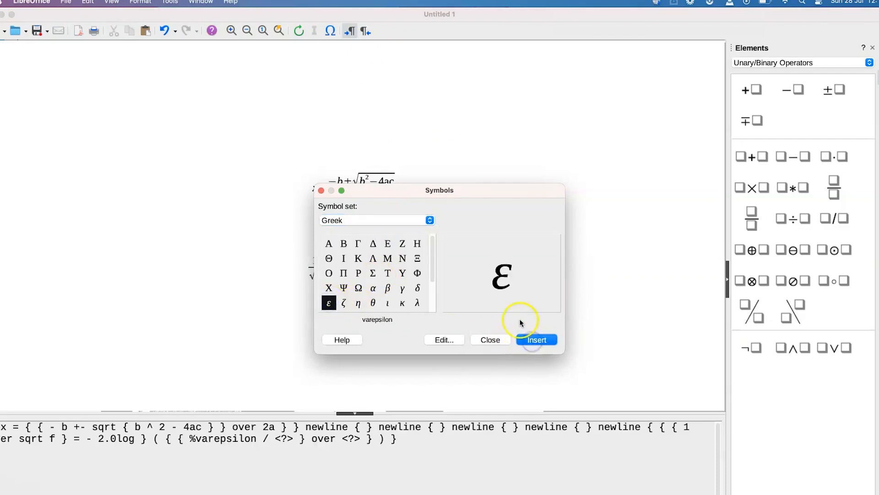
{"action": "left_click", "coordinate": [483, 340]}
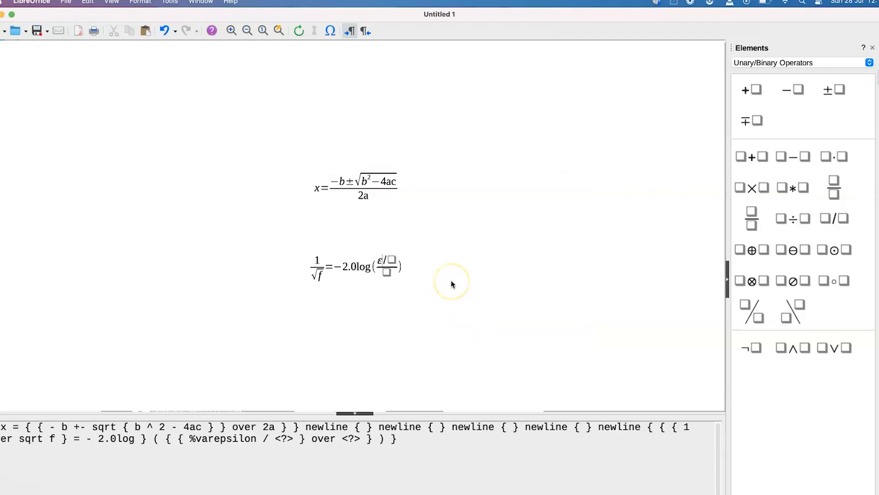
Step: Enter D after the slash in the numerator and 3.7 as the denominator of the log fraction
{"action": "type", "text": "D"}
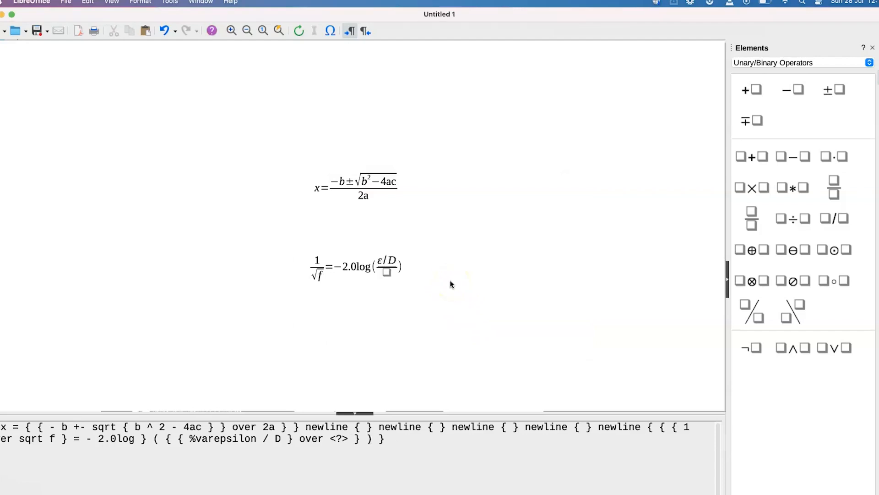
{"action": "key", "text": "Down"}
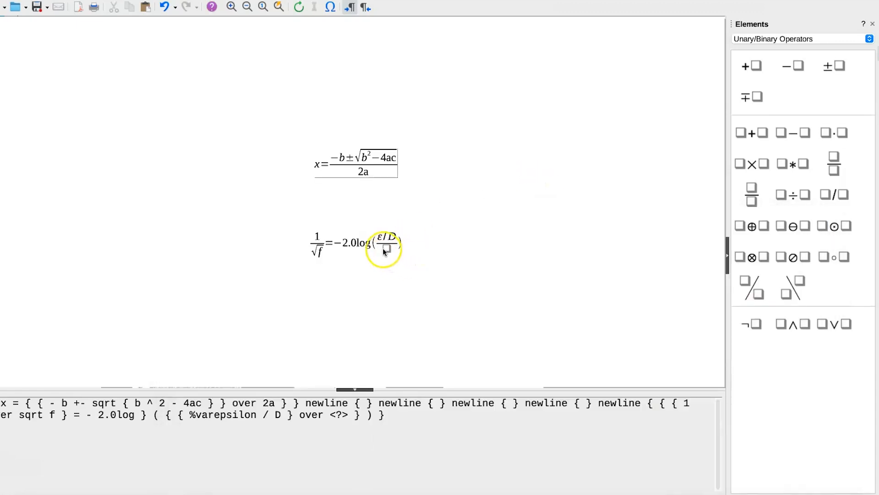
{"action": "left_click", "coordinate": [384, 251]}
{"action": "type", "text": "3"}
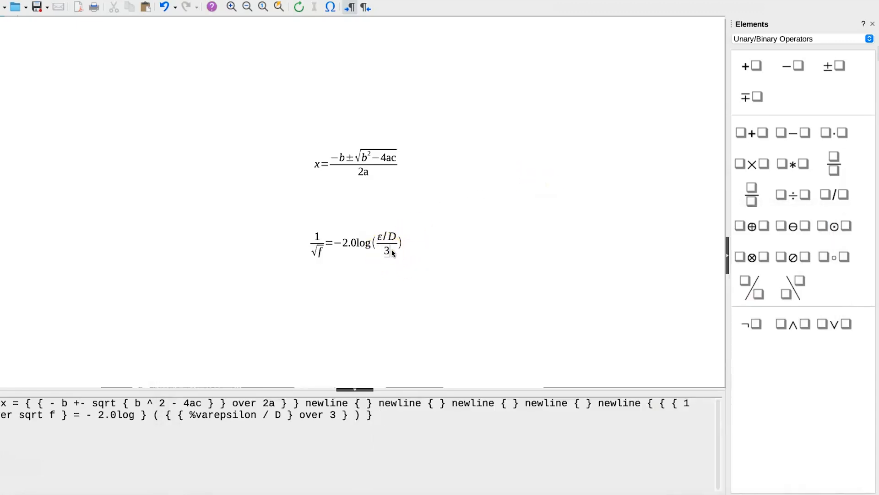
{"action": "type", "text": ".7"}
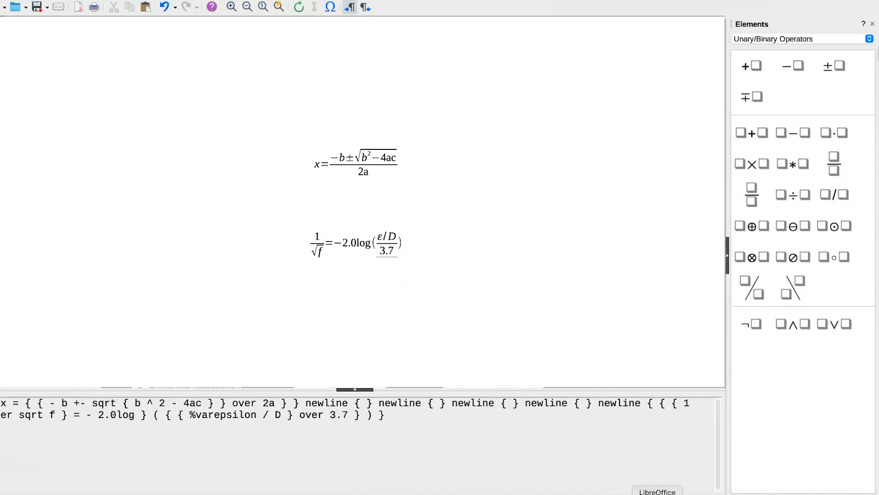
Step: Check the remaining log term in Word and add a plus sign and an empty fraction after the first inner fraction in LibreOffice Math
{"action": "left_click", "coordinate": [682, 494]}
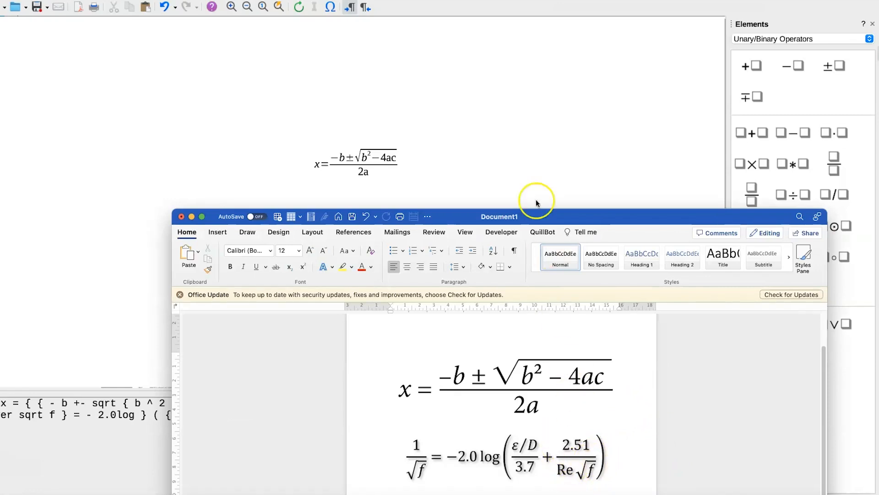
{"action": "left_click", "coordinate": [530, 162]}
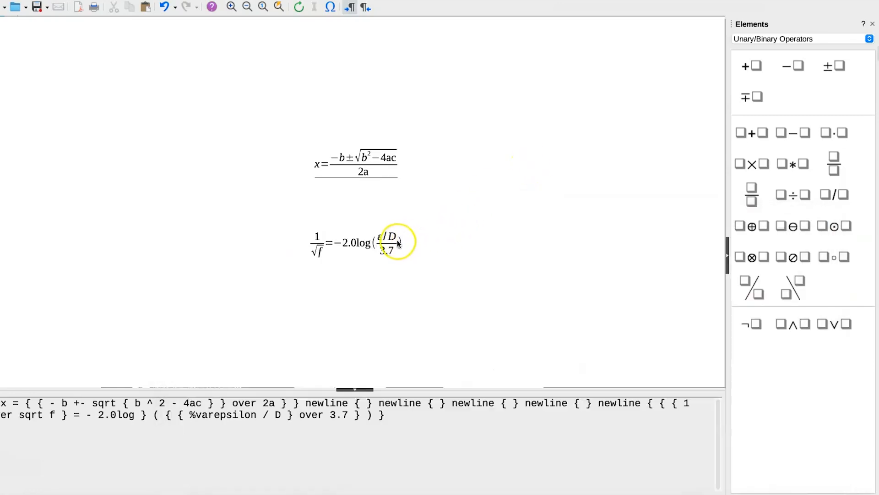
{"action": "type", "text": "+ {} }"}
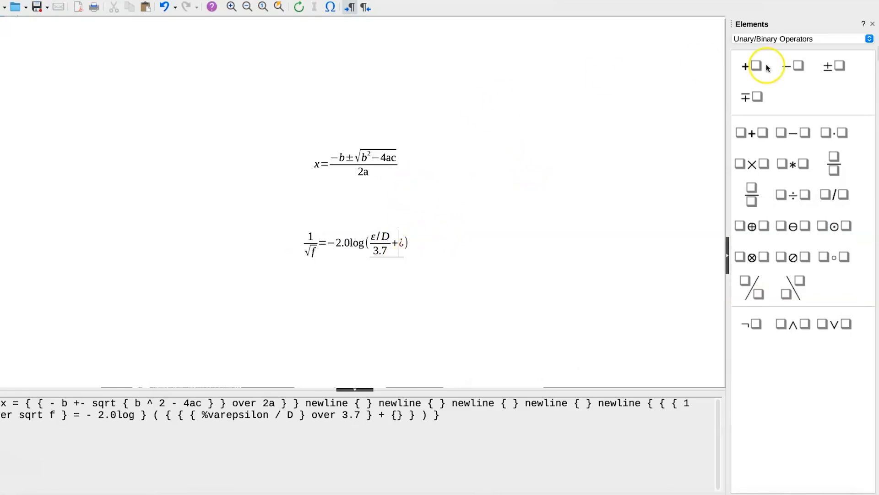
{"action": "left_click", "coordinate": [834, 163]}
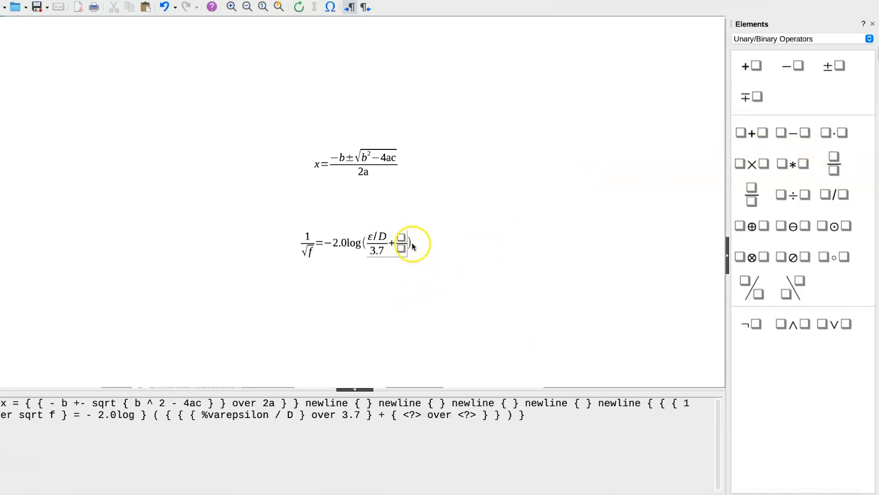
Step: Check the last fraction in Word and enter 2.51 as the numerator of the new fraction in LibreOffice Math
{"action": "left_click", "coordinate": [400, 237]}
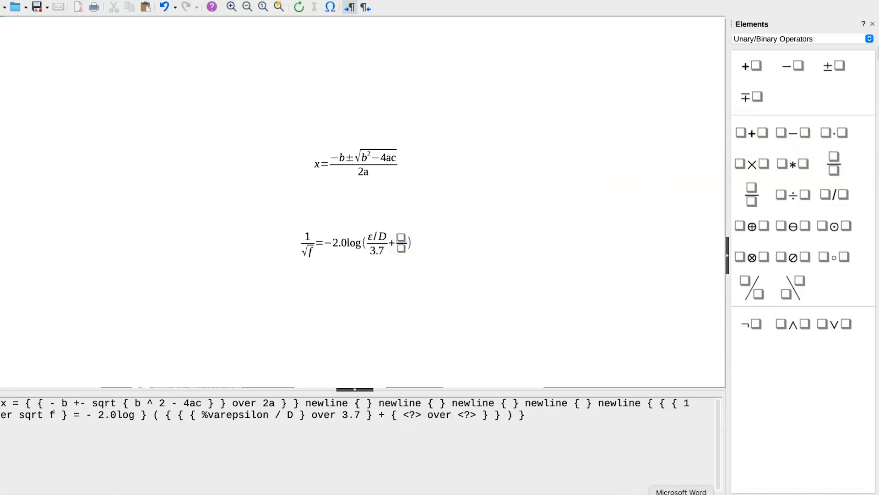
{"action": "left_click", "coordinate": [678, 494]}
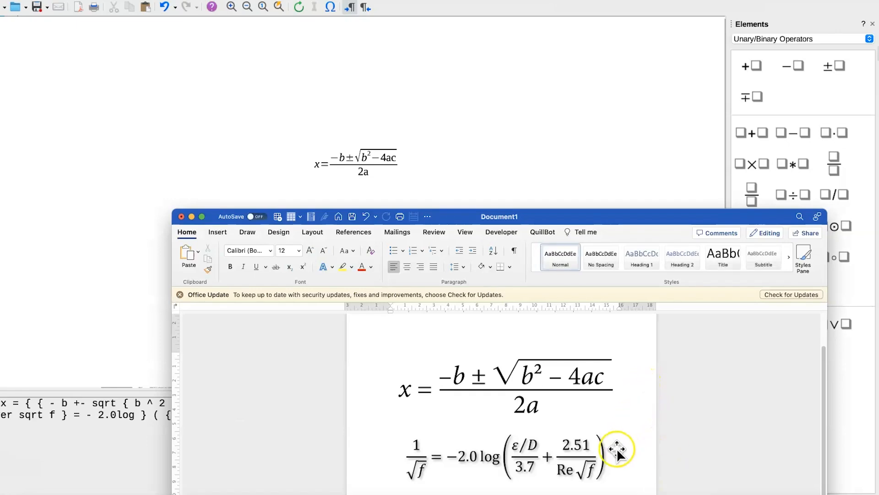
{"action": "left_click", "coordinate": [429, 165]}
{"action": "type", "text": ".51 over <?> } } ) }"}
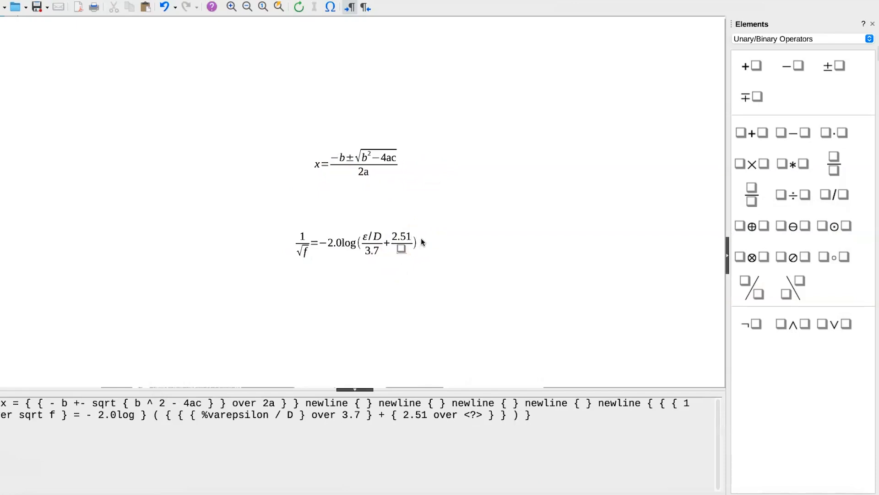
Step: Enter Re followed by a Functions square root of f as the denominator of the 2.51 fraction
{"action": "key", "text": "F4"}
{"action": "type", "text": "Re"}
{"action": "left_click", "coordinate": [422, 260]}
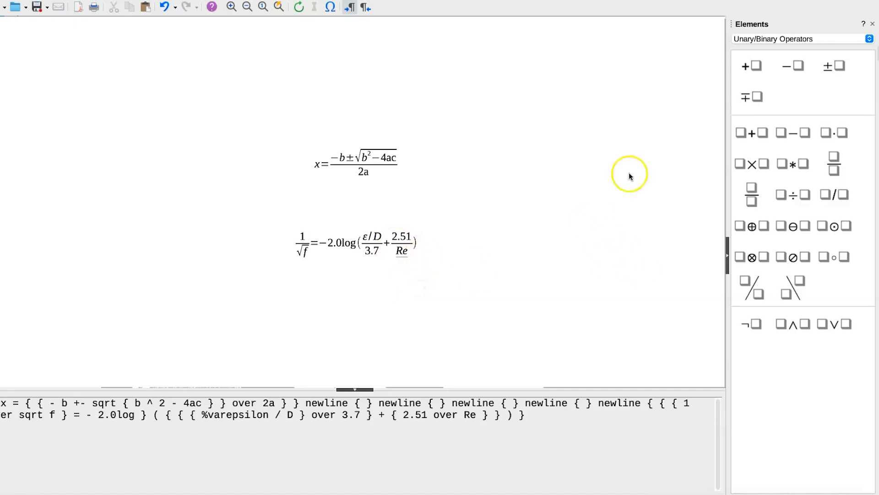
{"action": "left_click", "coordinate": [771, 37]}
{"action": "left_click", "coordinate": [782, 58]}
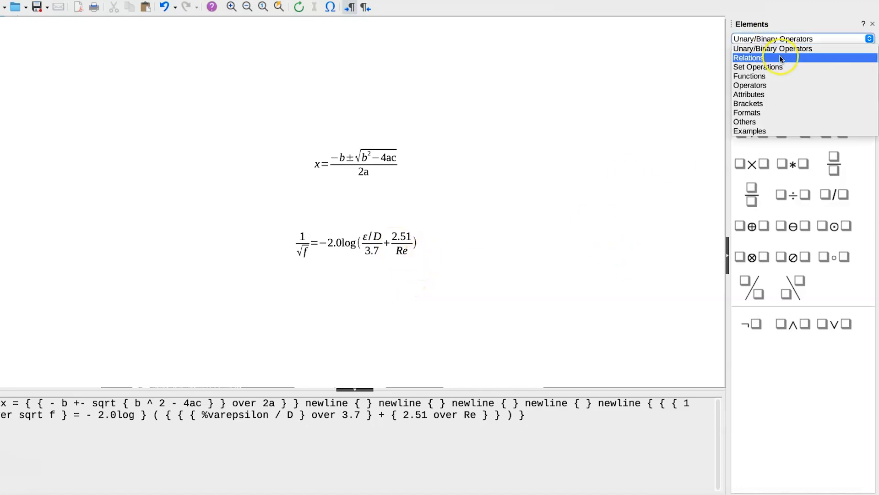
{"action": "left_click", "coordinate": [780, 76]}
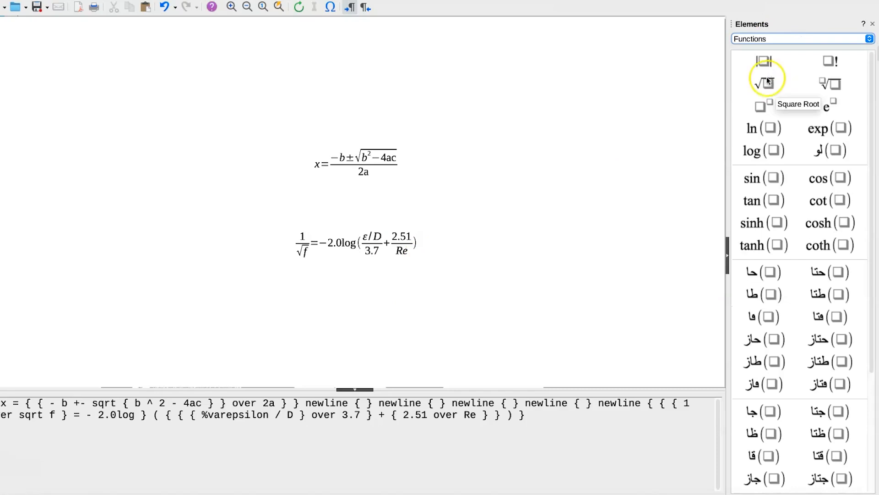
{"action": "left_click", "coordinate": [767, 83]}
{"action": "type", "text": "f"}
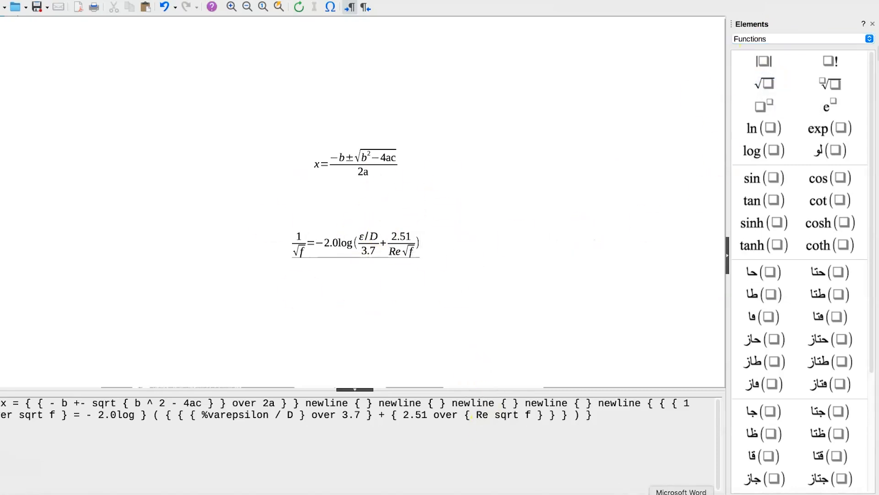
Step: Bring up the Word document below the formulas, compare its logarithmic equation with the finished one, and return to LibreOffice Math
{"action": "left_click", "coordinate": [678, 490]}
{"action": "left_click_drag", "start_coordinate": [558, 221], "coordinate": [505, 301]}
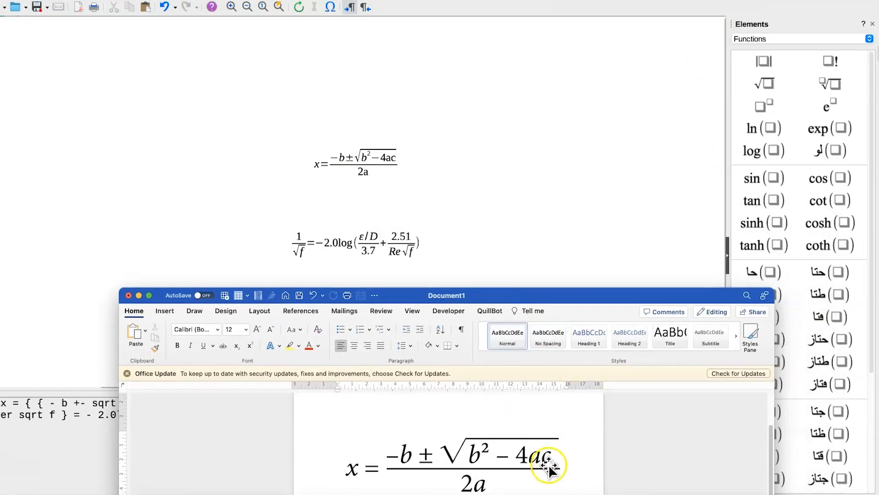
{"action": "scroll", "coordinate": [555, 465], "scroll_direction": "down", "scroll_amount": 3}
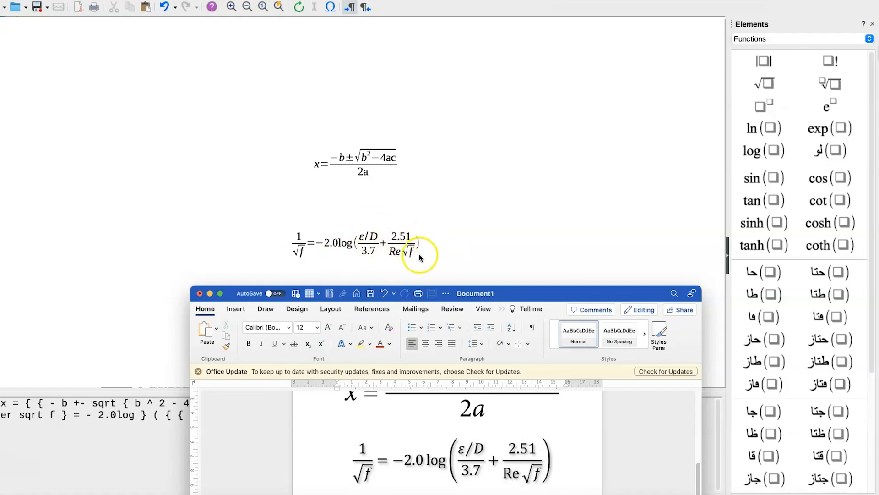
{"action": "left_click", "coordinate": [436, 246]}
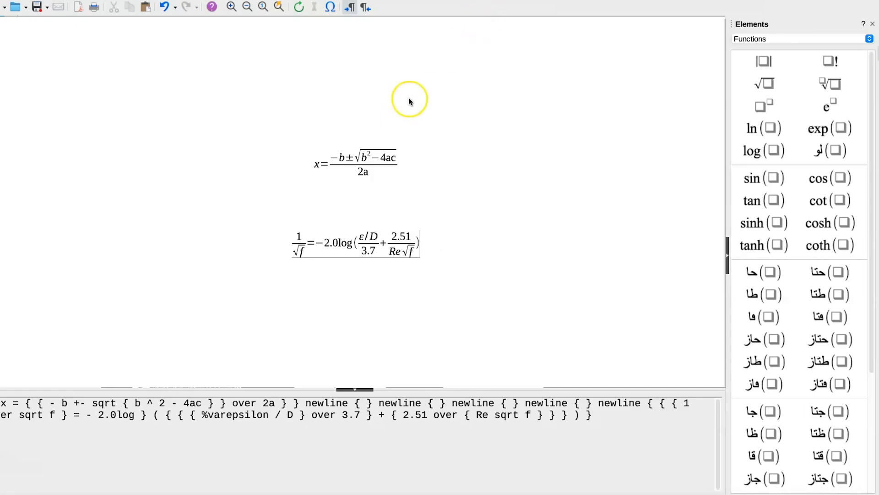
{"action": "left_click", "coordinate": [573, 90]}
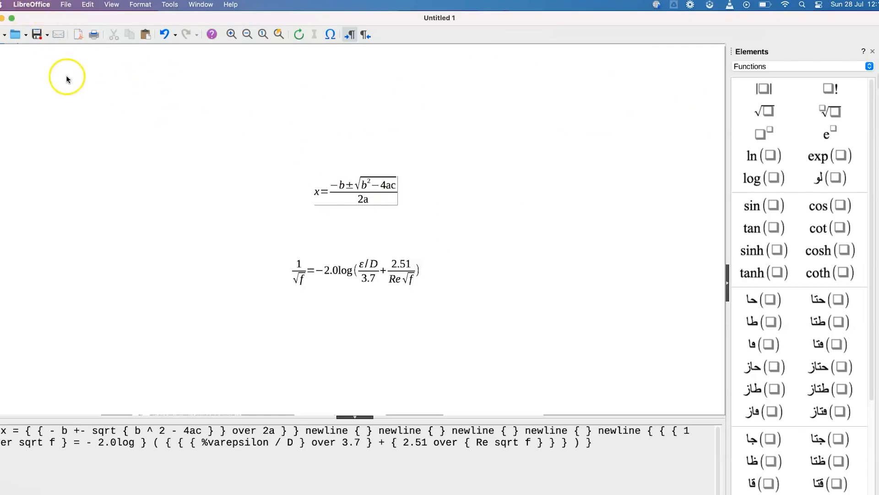
{"action": "left_click", "coordinate": [435, 250]}
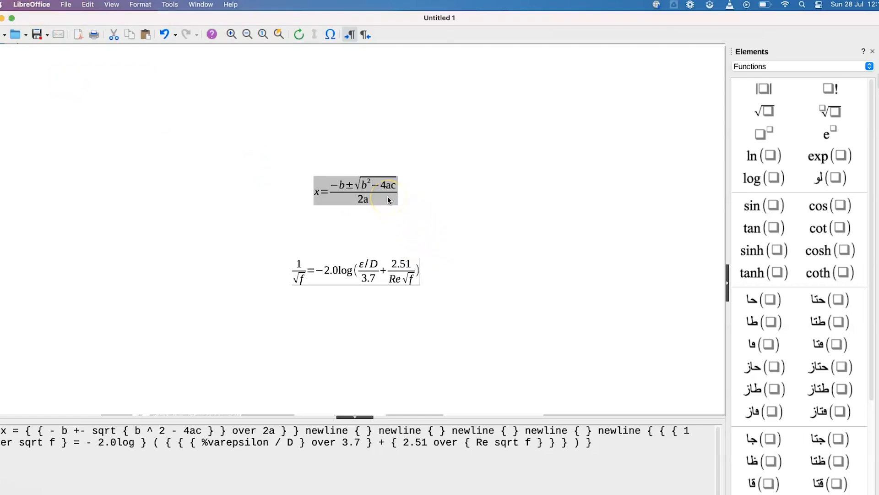
{"action": "left_click", "coordinate": [143, 160]}
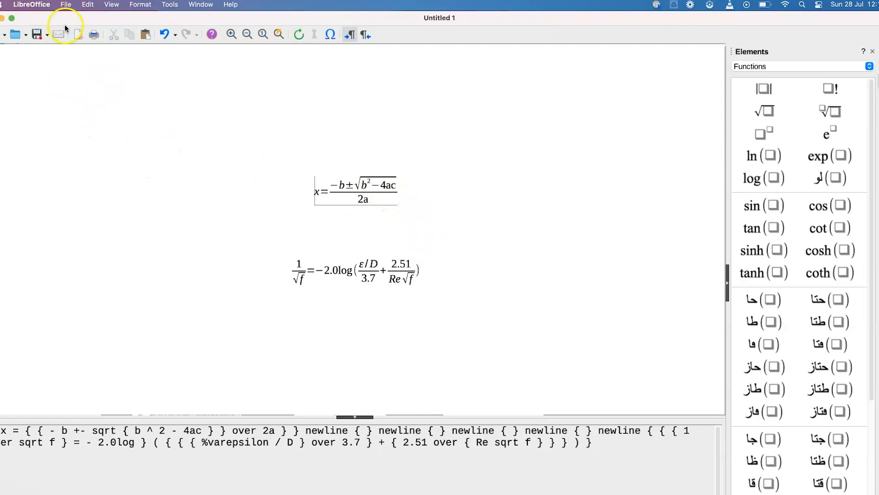
Step: Export both formulas as a PDF named ff in the Libre office Tutorial folder
{"action": "left_click", "coordinate": [77, 40]}
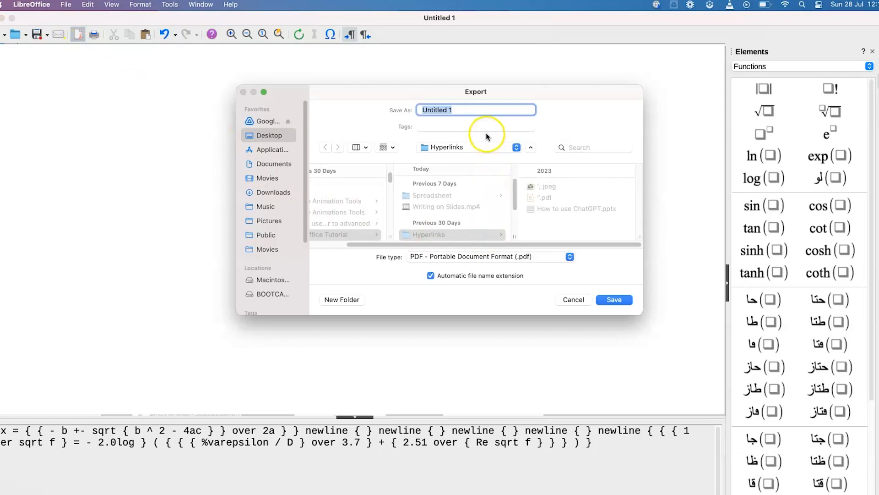
{"action": "type", "text": "ff"}
{"action": "left_click", "coordinate": [465, 147]}
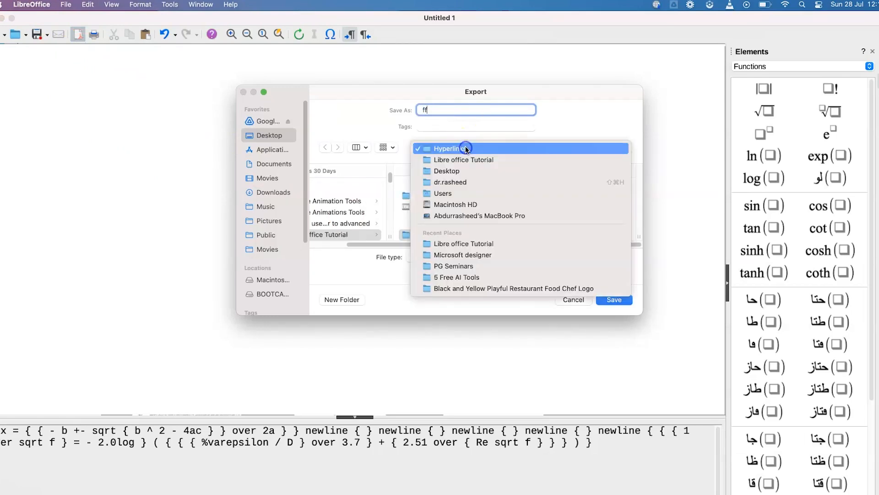
{"action": "left_click", "coordinate": [469, 161]}
{"action": "left_click", "coordinate": [614, 300]}
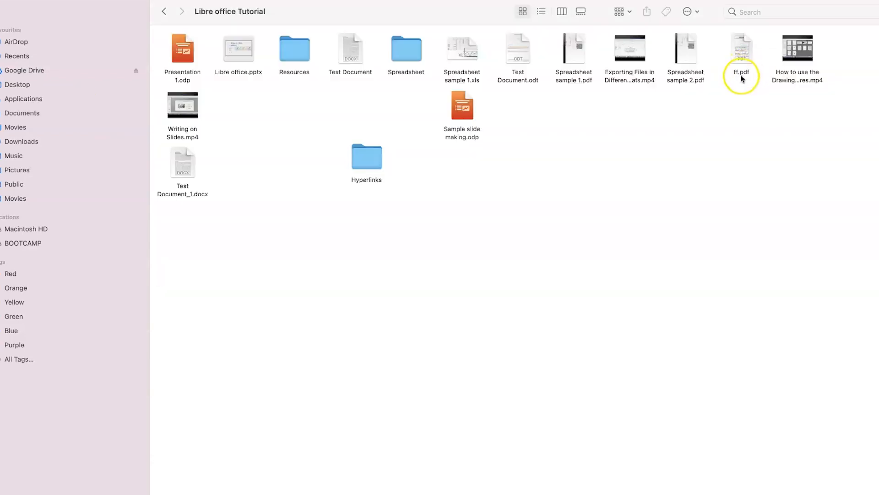
Step: Open the exported ff.pdf from the Libre office Tutorial folder in Foxit PDF Reader and check both formulas on the page
{"action": "double_click", "coordinate": [742, 78]}
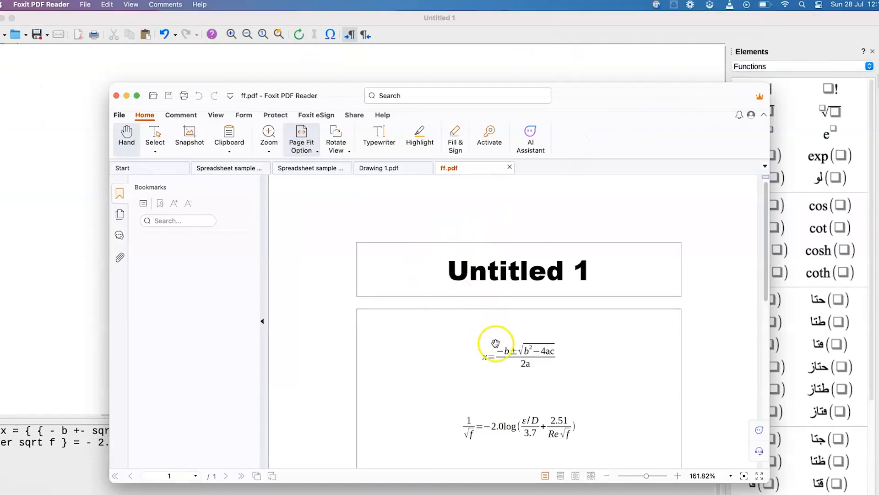
{"action": "scroll", "coordinate": [497, 346], "scroll_direction": "down", "scroll_amount": 5}
{"action": "scroll", "coordinate": [498, 346], "scroll_direction": "up", "scroll_amount": 5}
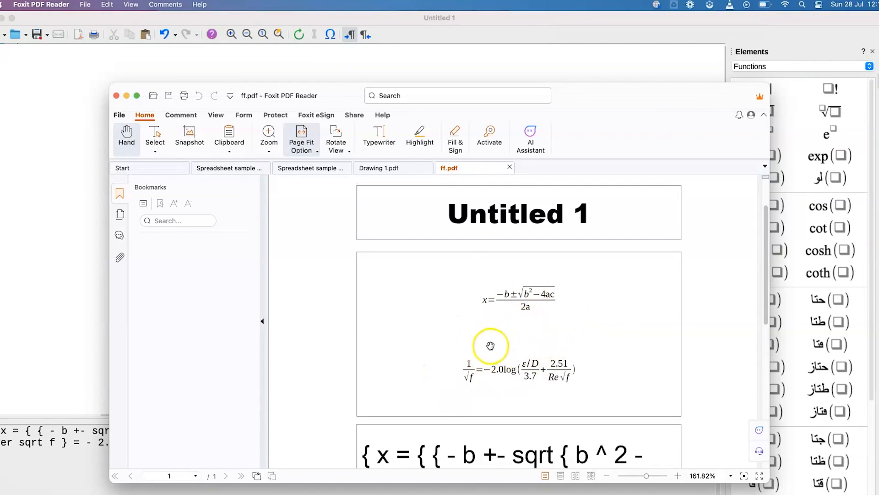
Step: Return to LibreOffice Math and undo the stray power placeholder inserted before the quadratic formula
{"action": "left_click", "coordinate": [796, 133]}
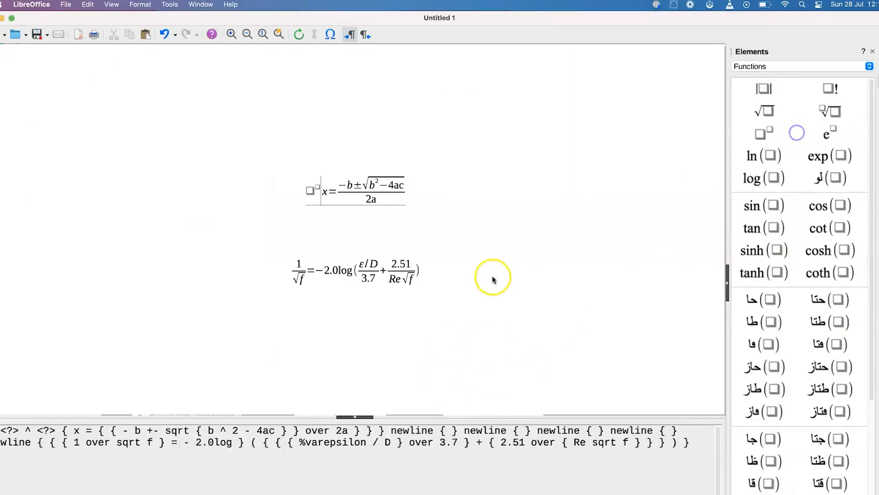
{"action": "left_click", "coordinate": [471, 194]}
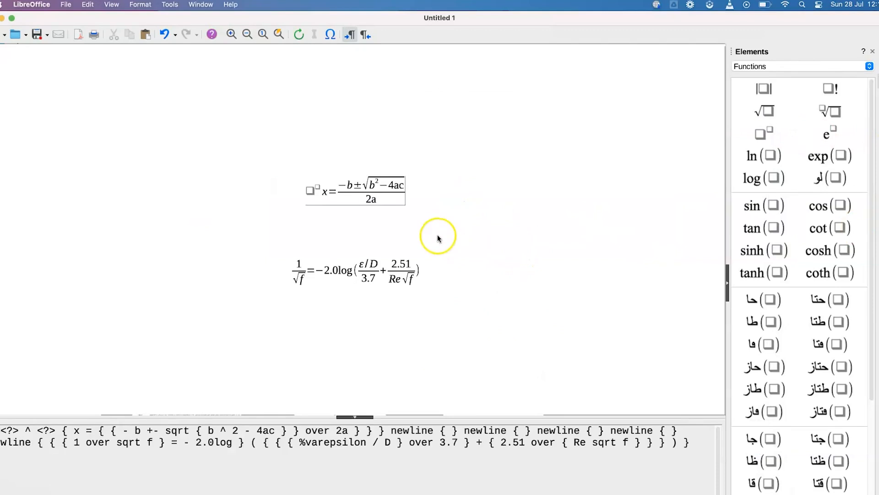
{"action": "key", "text": "super+z"}
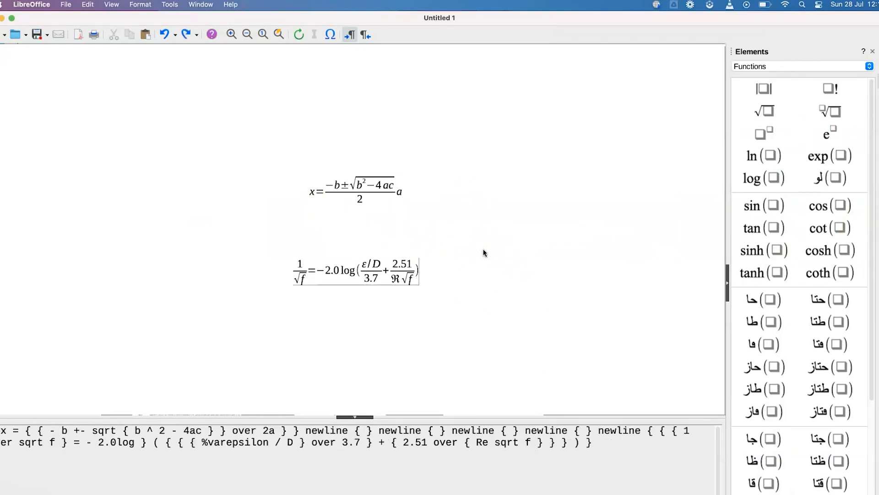